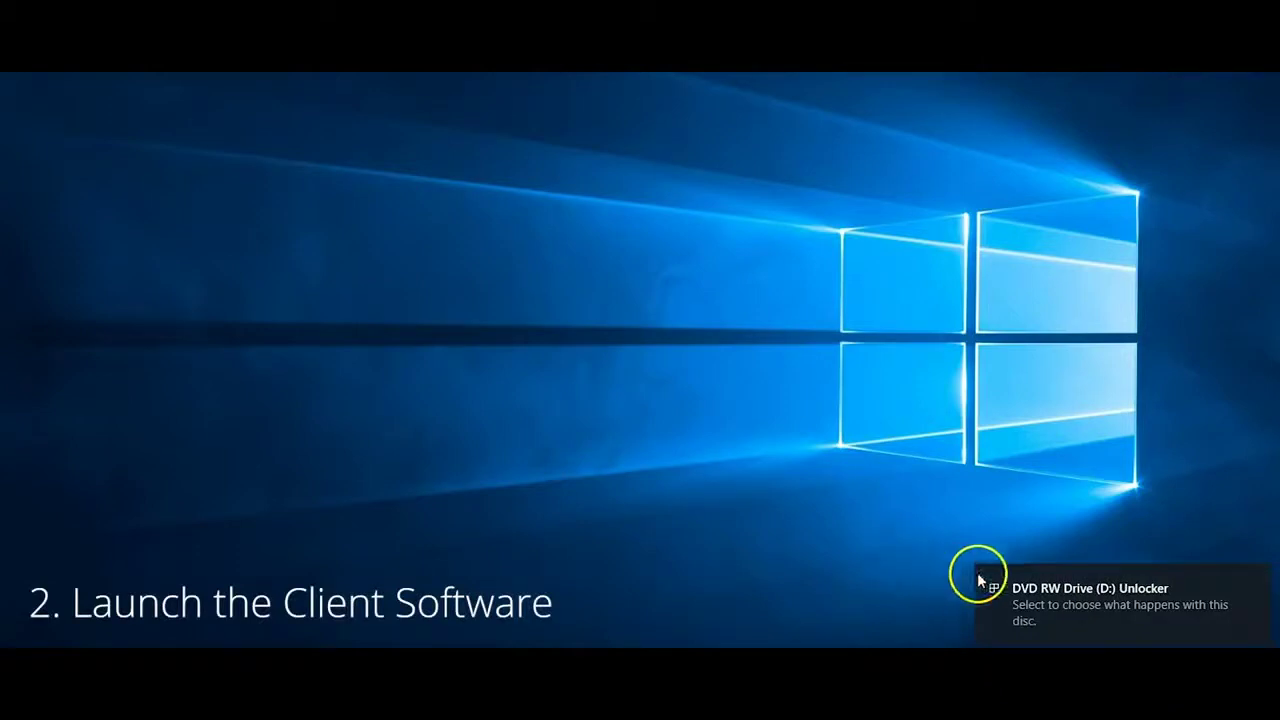
# Step: Run the drive's Unlocker.exe and activate the device with the administrator's connection token, agreeing to the End-User License Agreement
pyautogui.click(1078, 616)
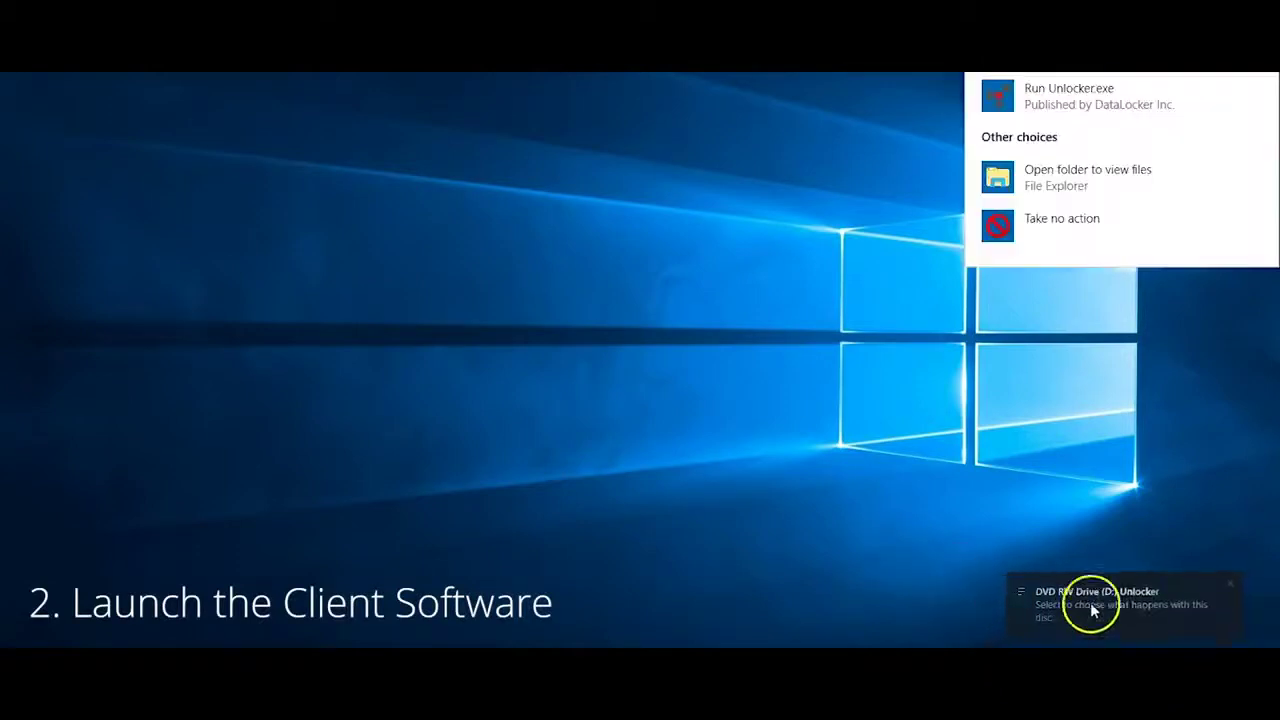
pyautogui.click(1120, 91)
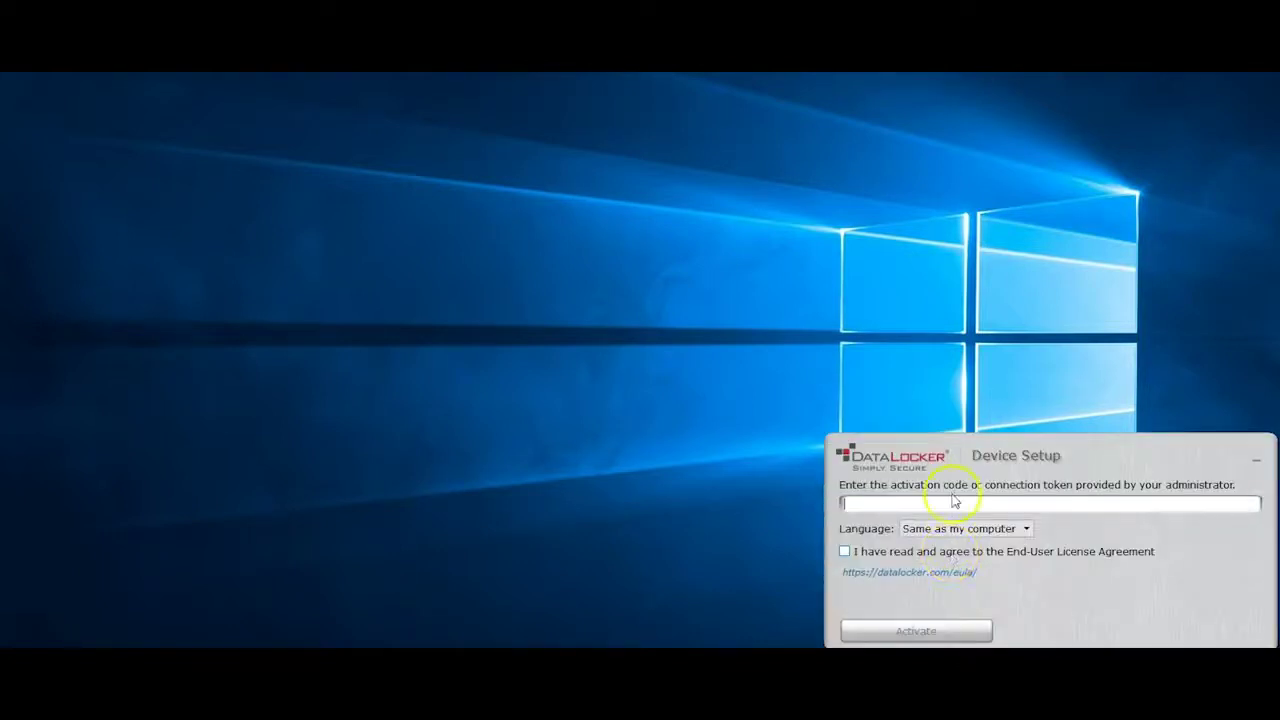
pyautogui.click(847, 555)
pyautogui.click(897, 634)
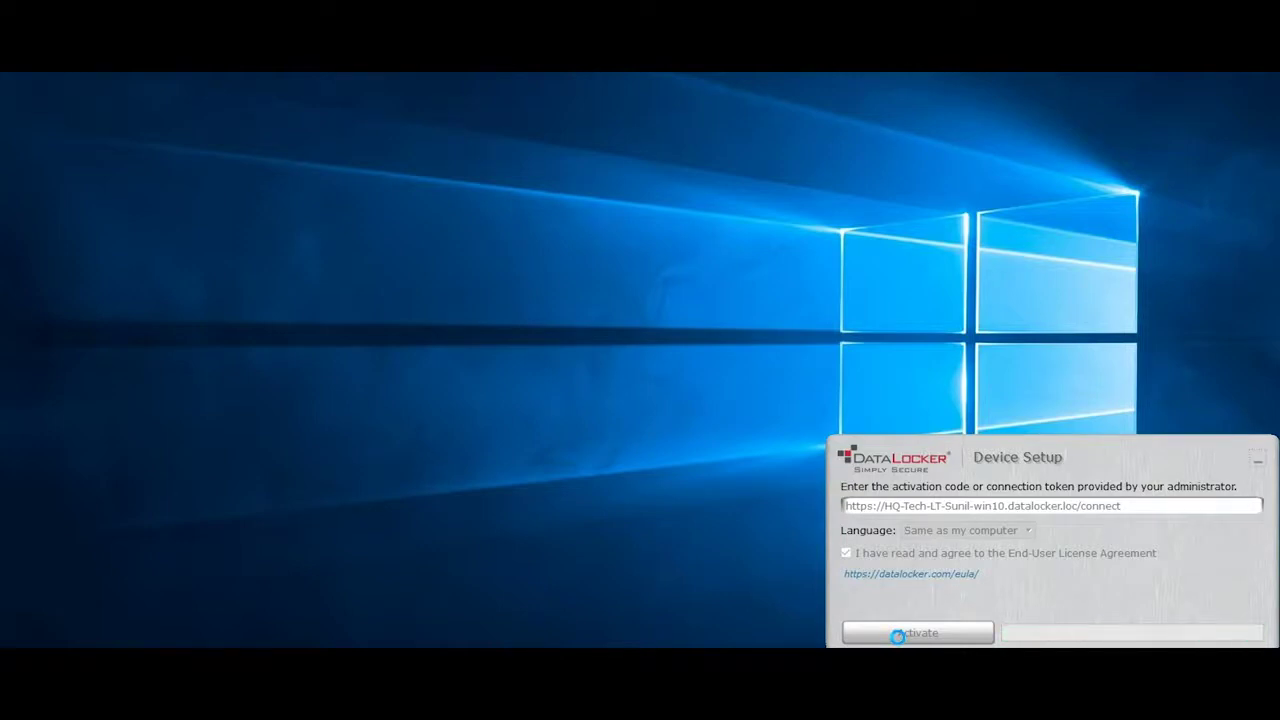
pyautogui.click(894, 542)
# Step: Create the device's unlock password, enter it again as confirmation and continue the setup
pyautogui.click(909, 508)
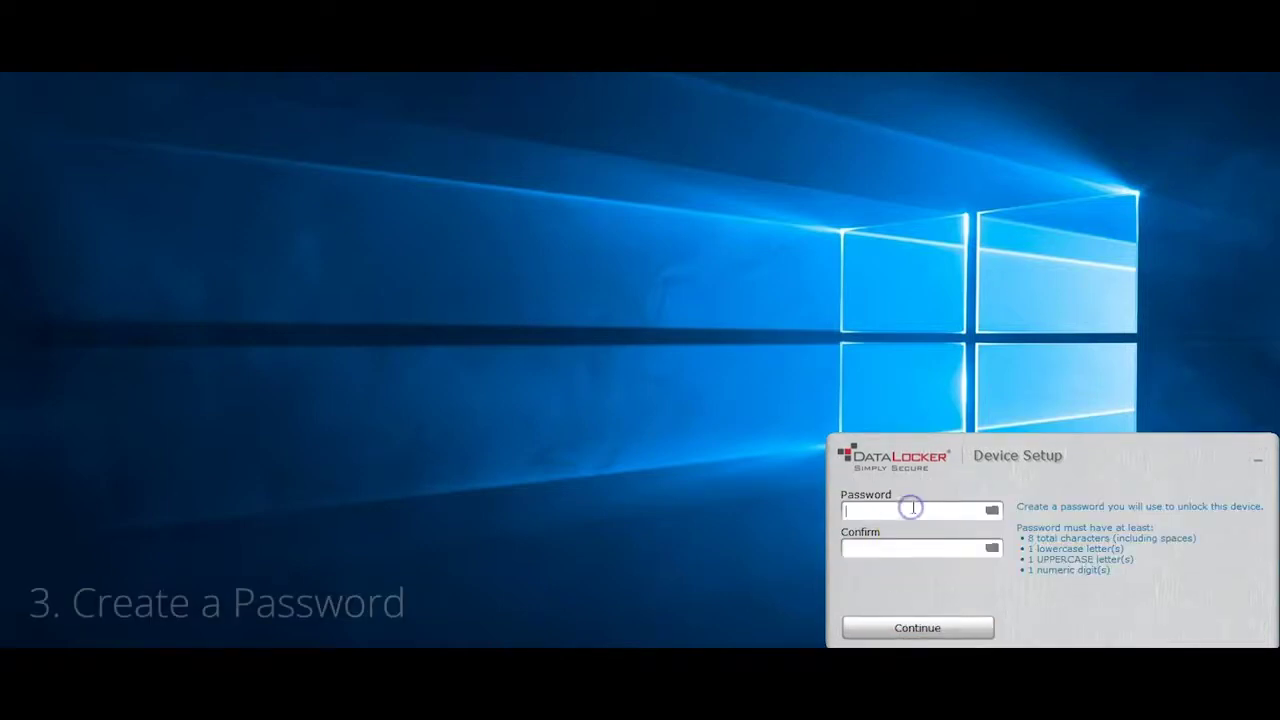
pyautogui.write('•••••••••••')
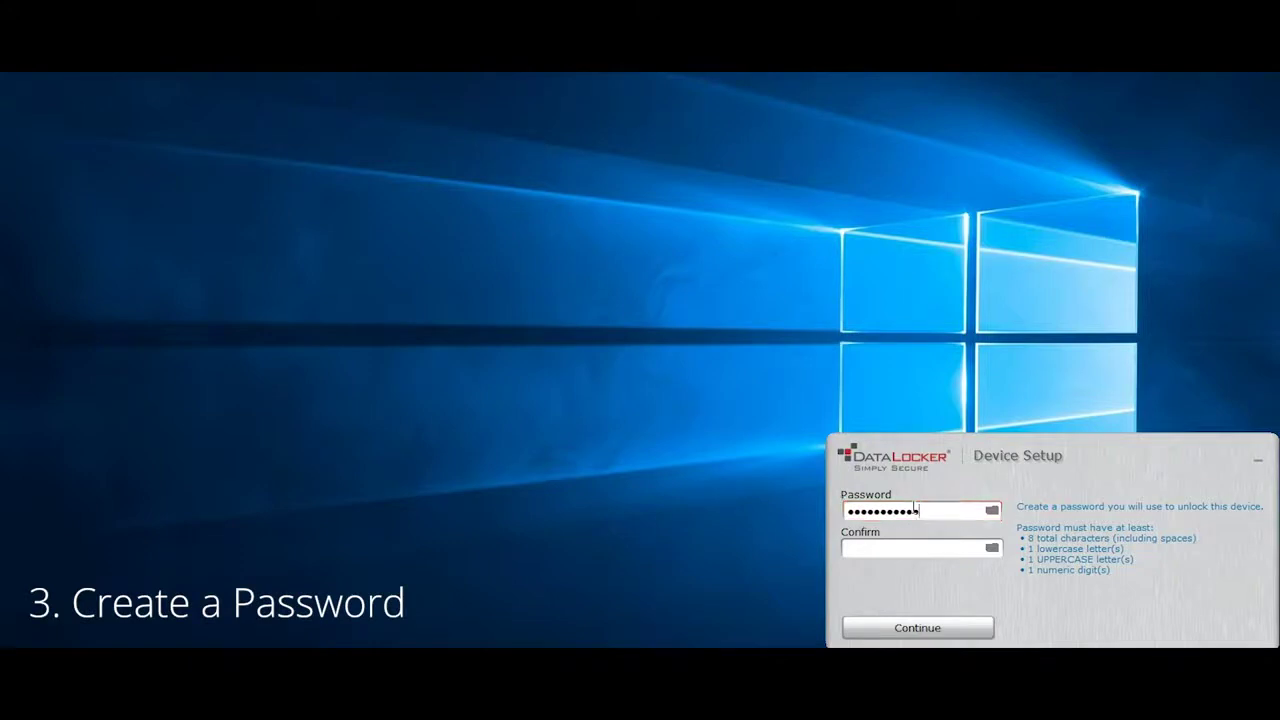
pyautogui.write('•••••••••••')
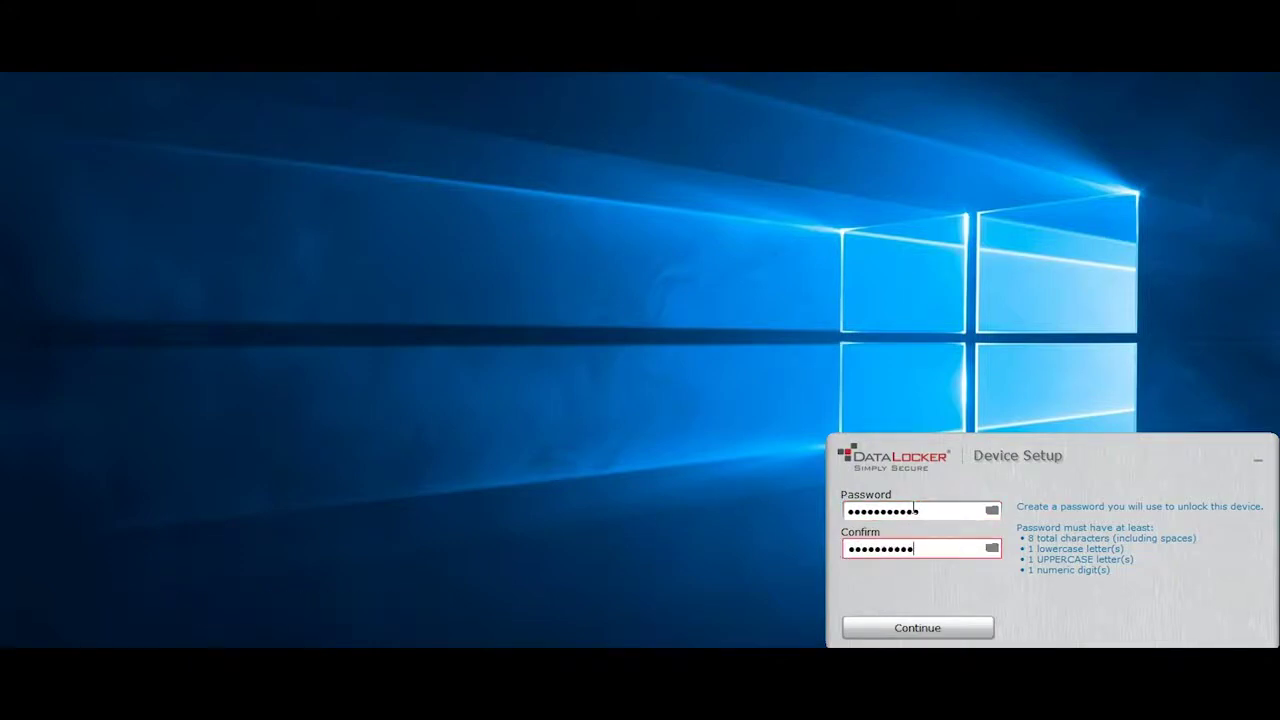
pyautogui.click(947, 628)
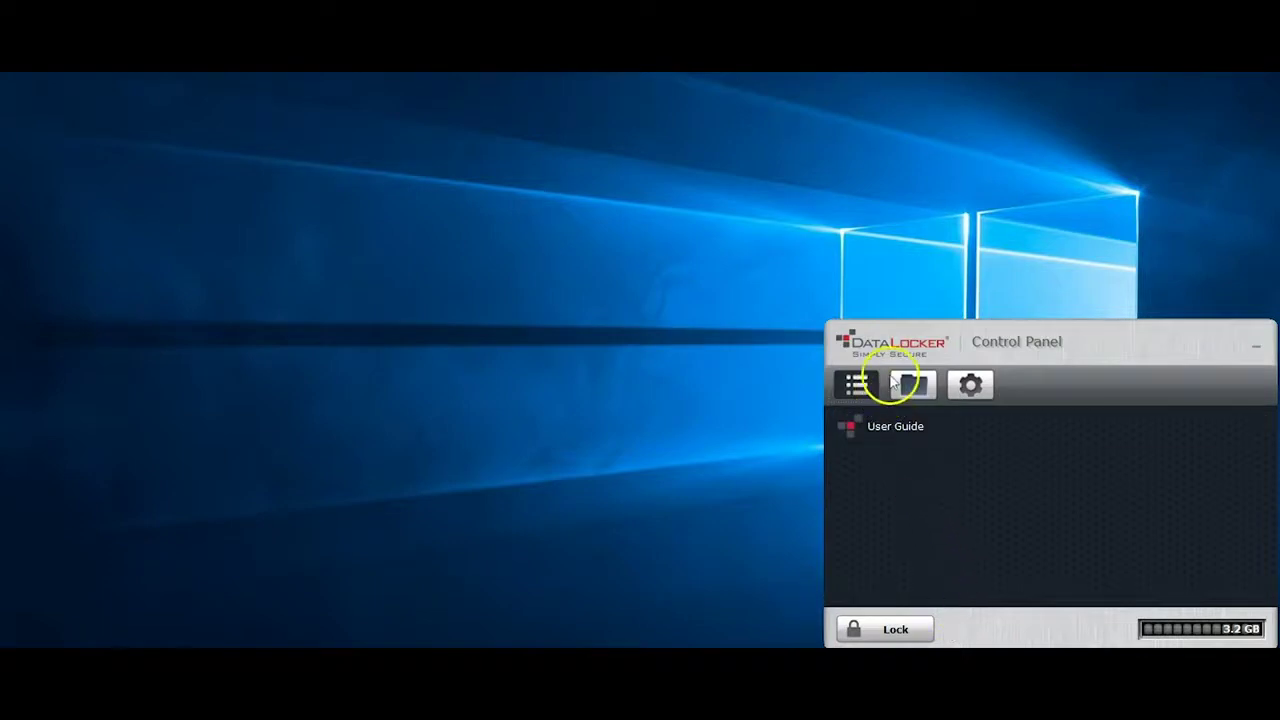
# Step: Open the unlocked PRIVATE USB (E:) storage and copy the TEST and TEST FILES folders onto it
pyautogui.click(915, 394)
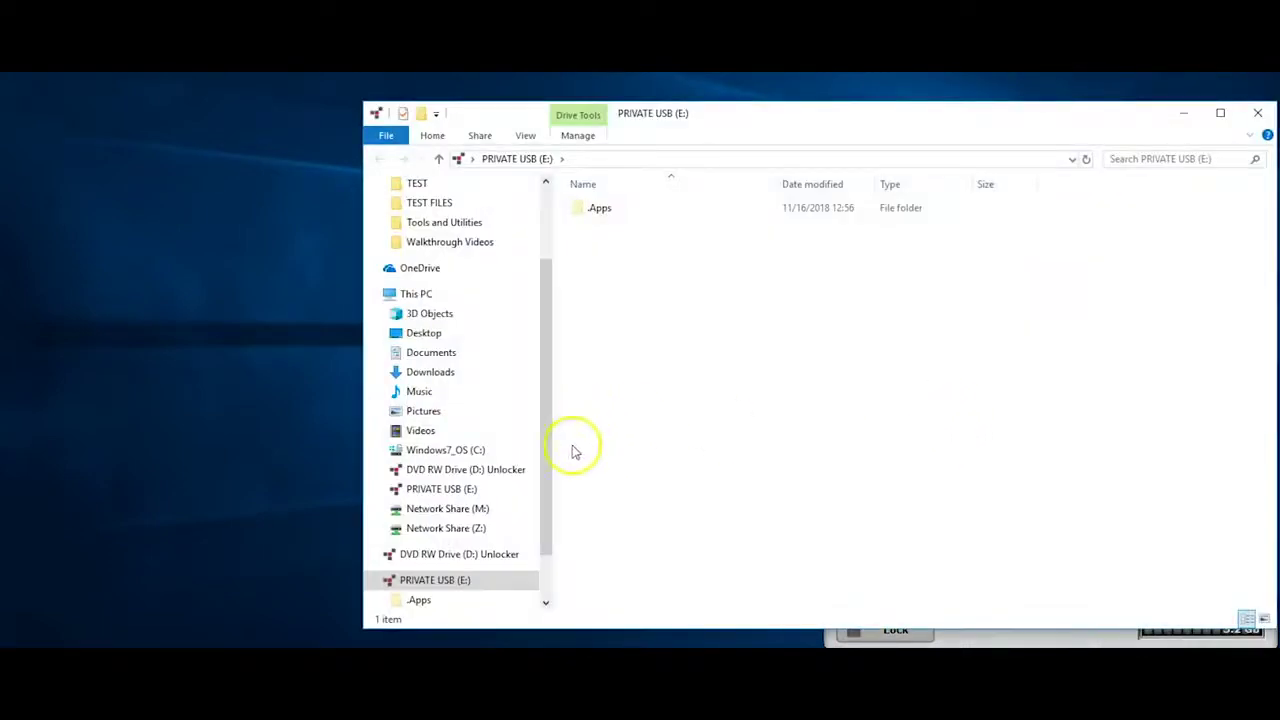
pyautogui.click(440, 582)
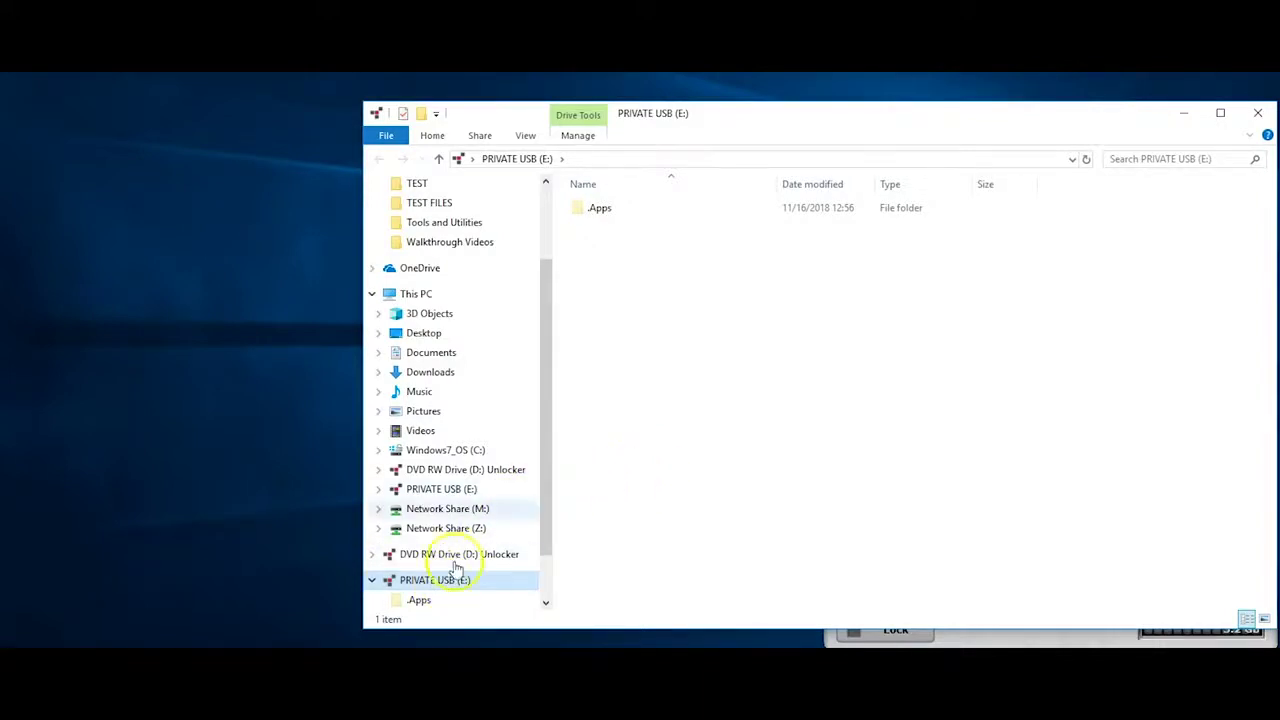
pyautogui.moveTo(396, 202); pyautogui.dragTo(669, 370)
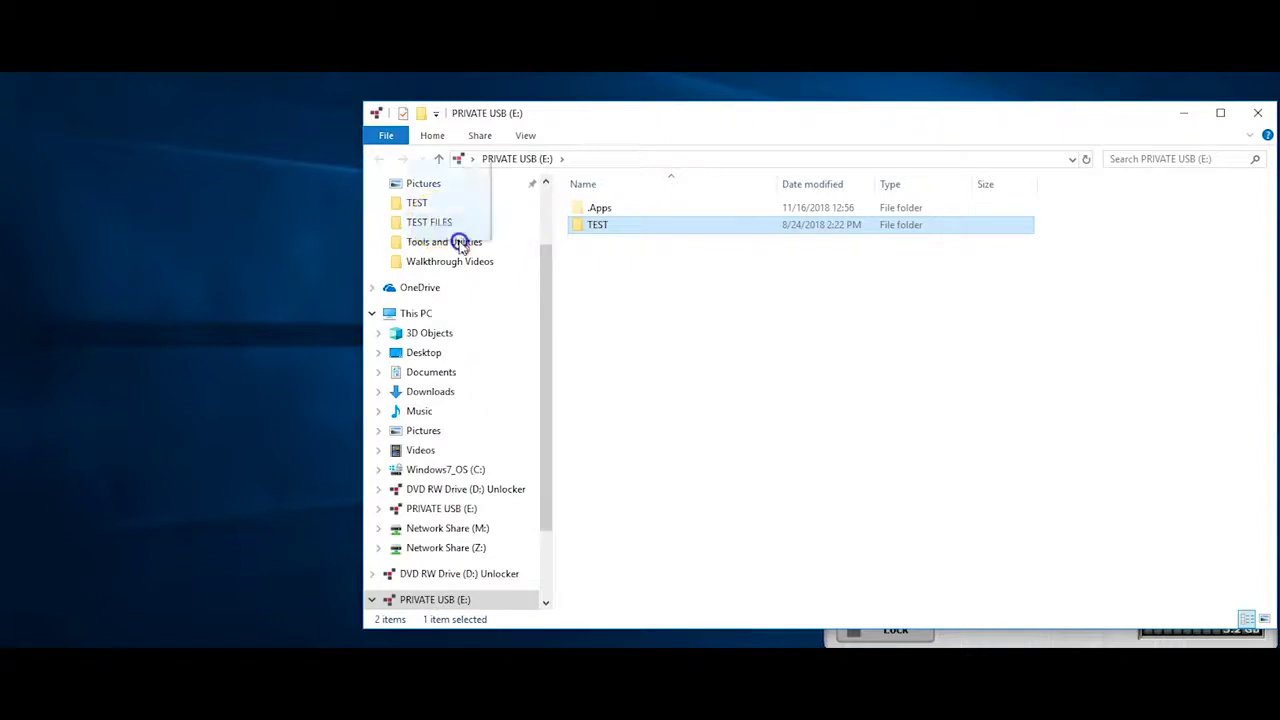
pyautogui.moveTo(460, 245); pyautogui.dragTo(697, 391)
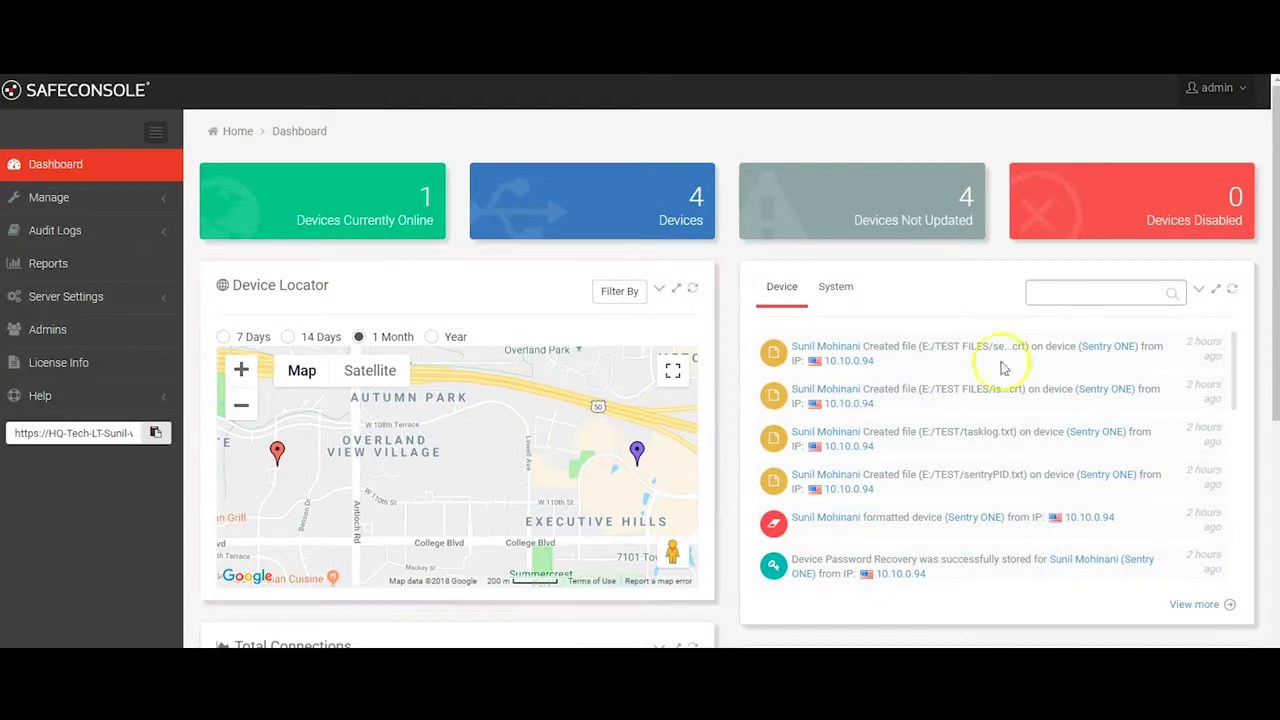
# Step: Switch to the SafeConsole dashboard and view the device details of the Sentry ONE from its latest activity entry
pyautogui.click(1123, 349)
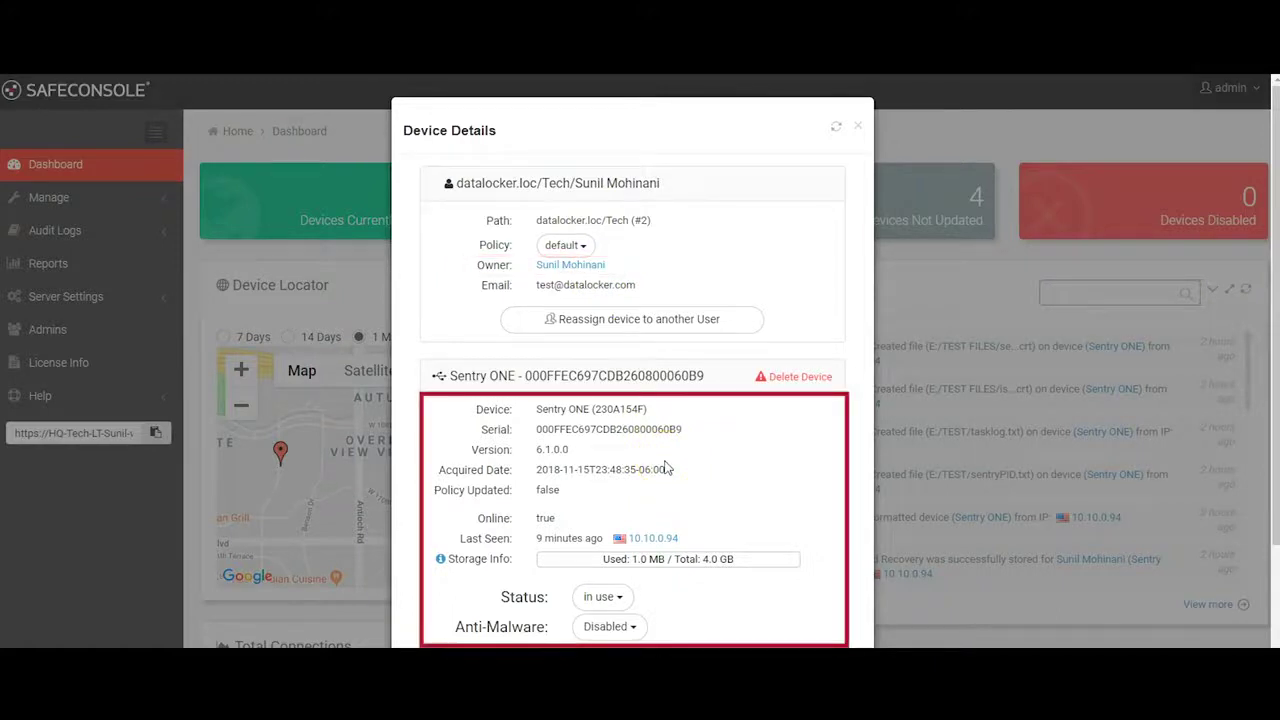
pyautogui.click(859, 128)
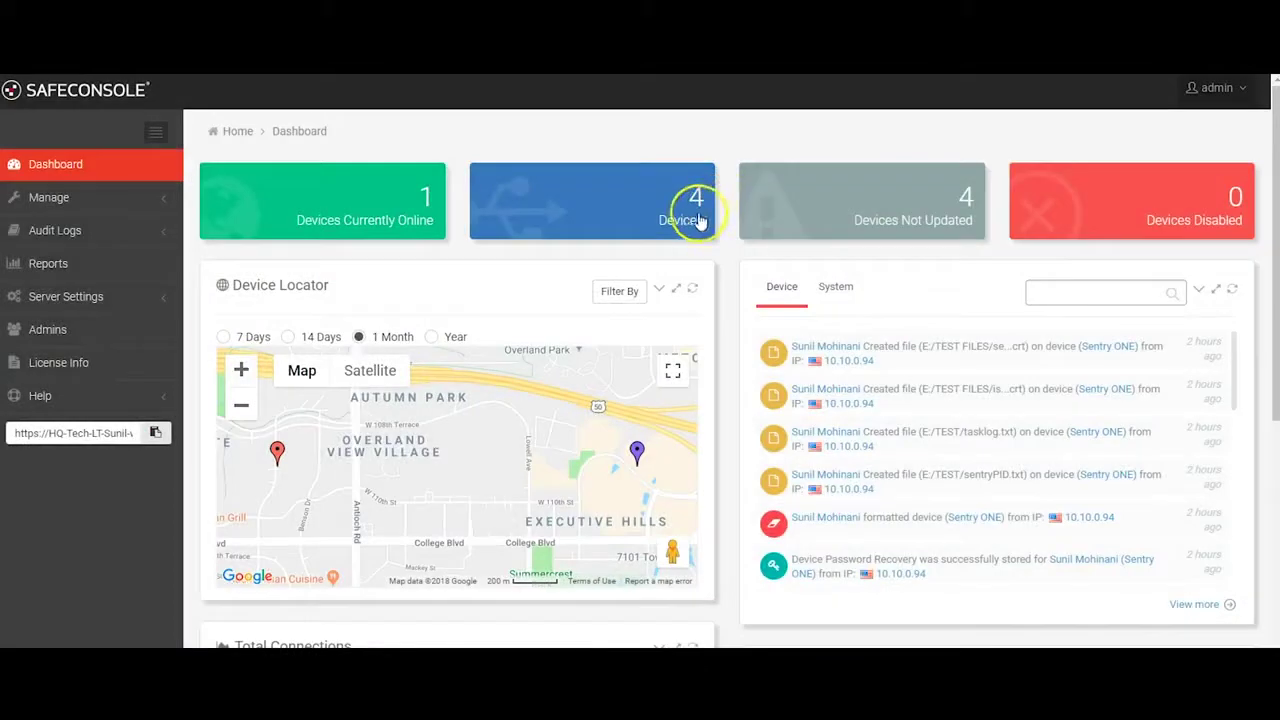
# Step: Open the list of all registered devices and view its column choices and the actions available for the Sentry ONE
pyautogui.click(697, 220)
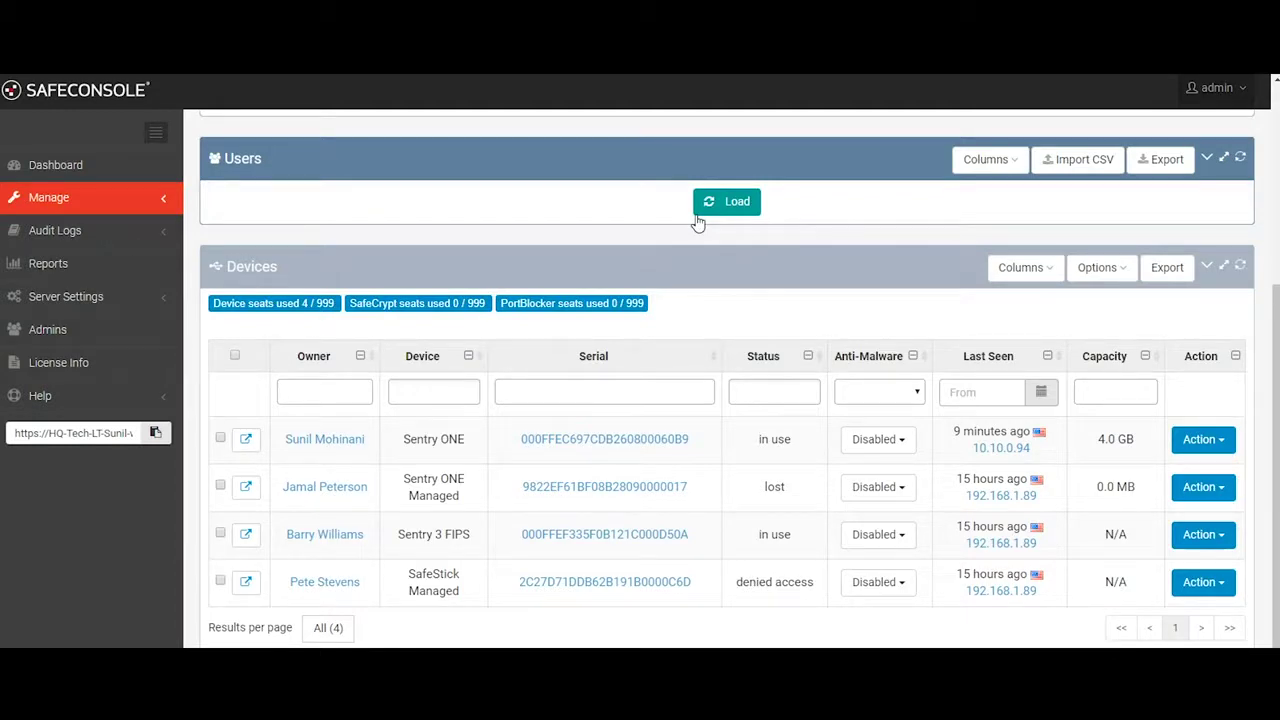
pyautogui.click(1024, 270)
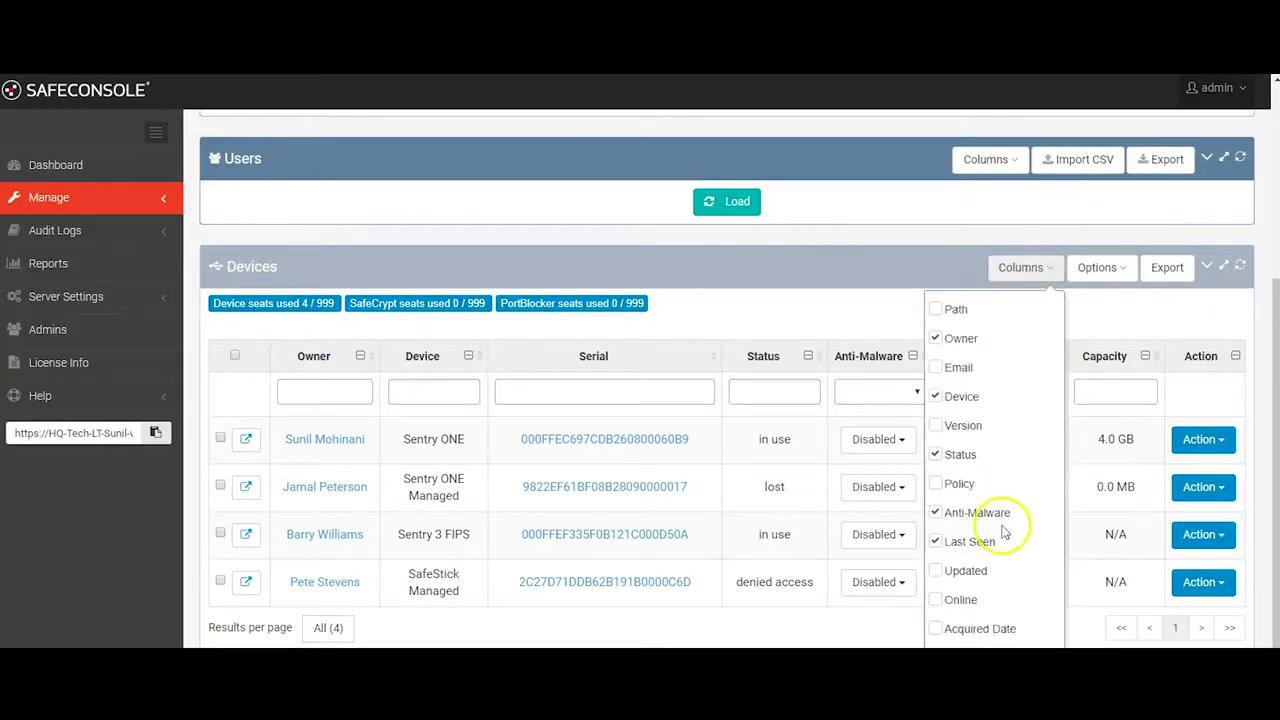
pyautogui.click(876, 316)
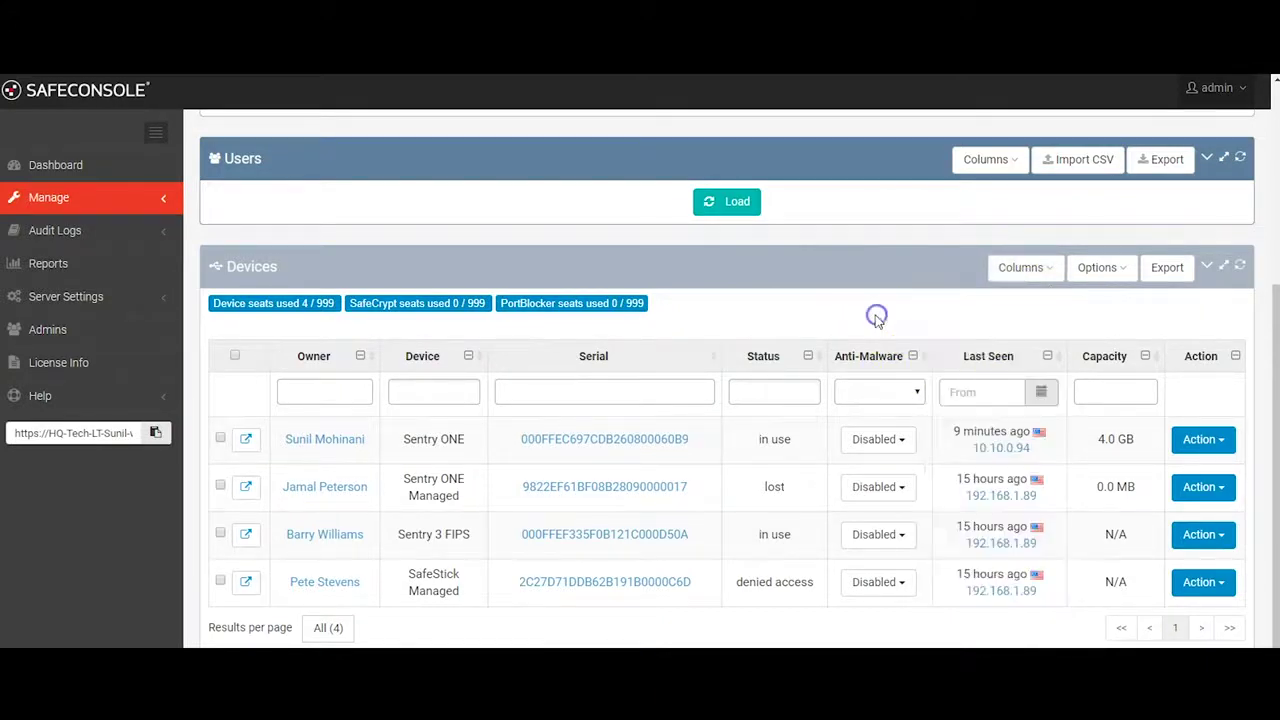
pyautogui.click(1205, 452)
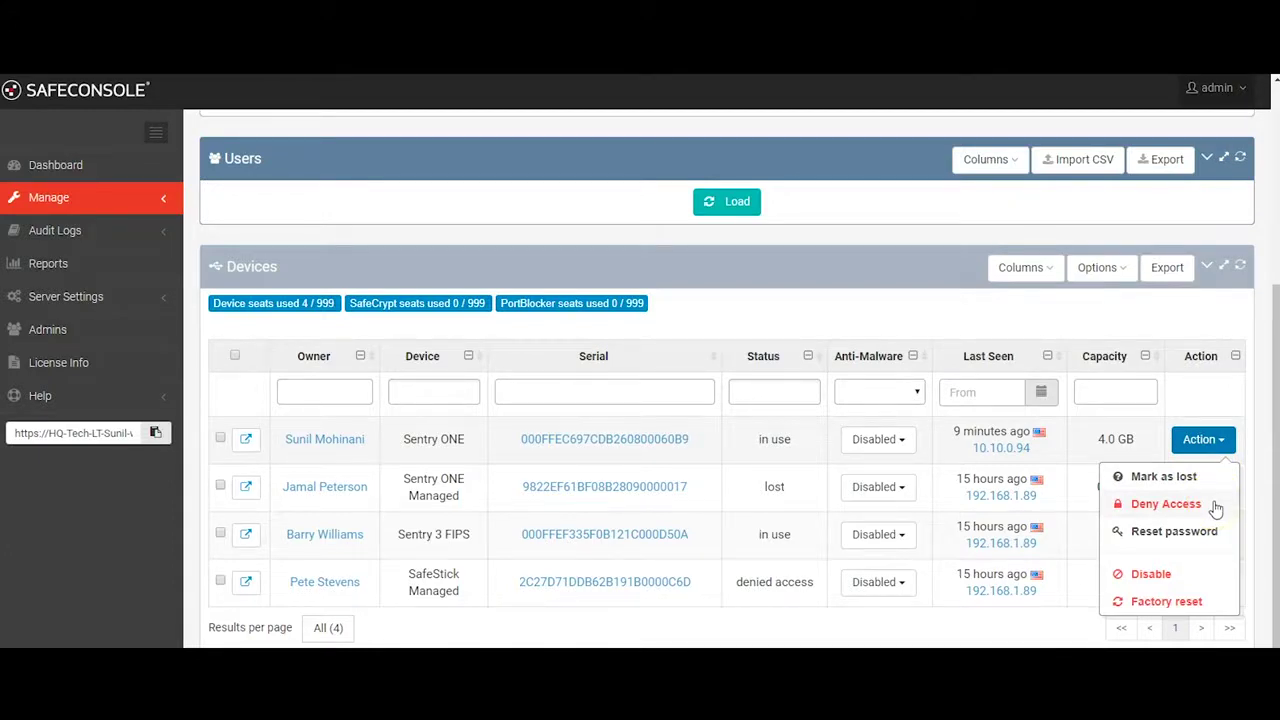
pyautogui.click(1222, 538)
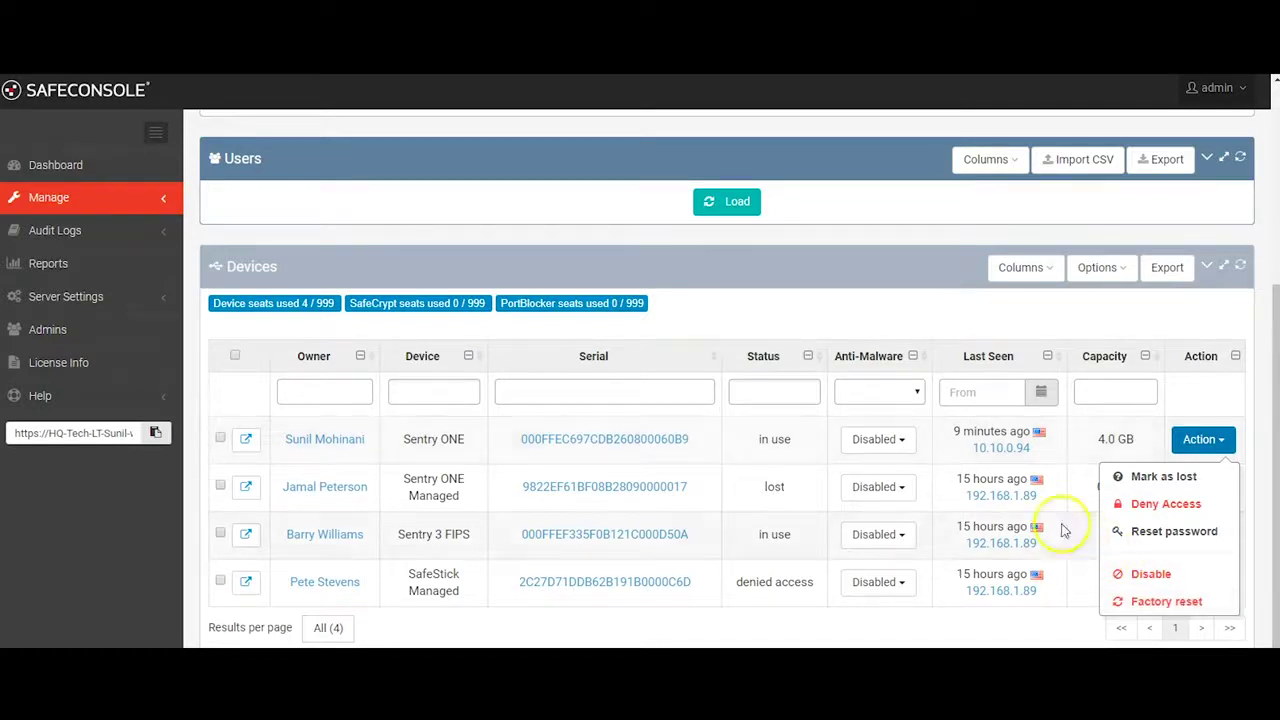
pyautogui.click(770, 314)
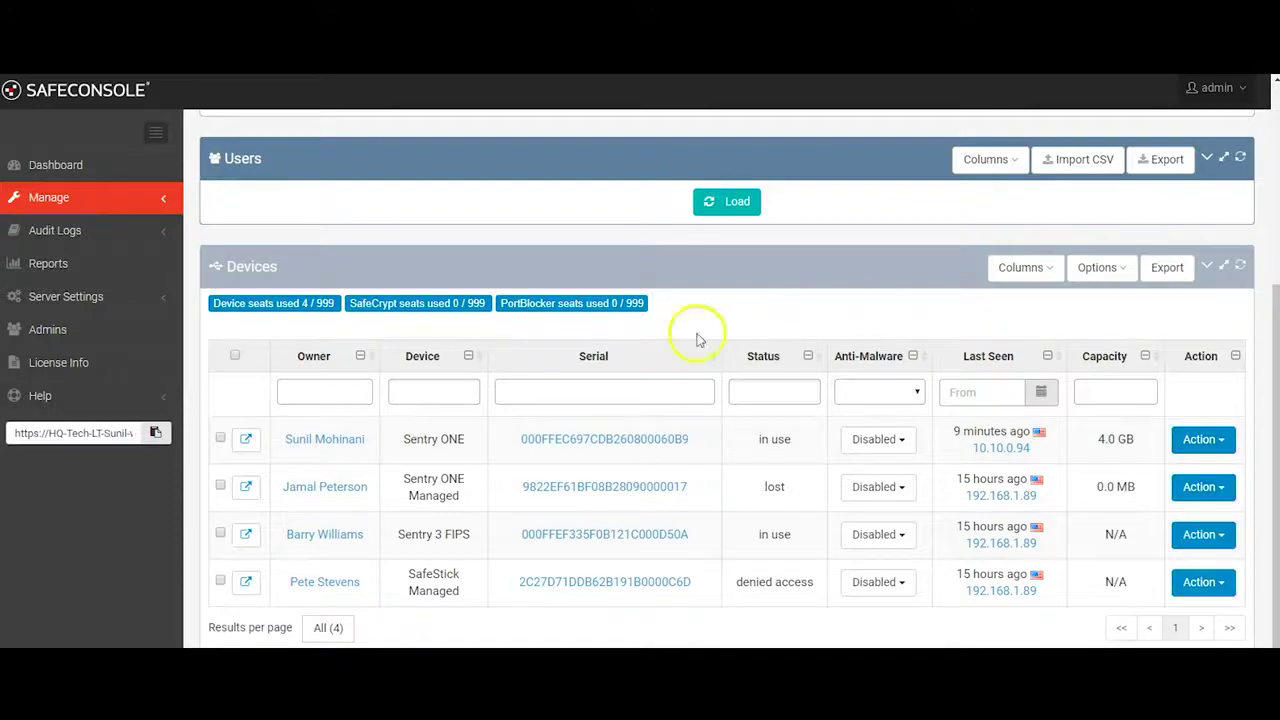
# Step: View the user details of the Sentry 3 FIPS device's owner
pyautogui.click(328, 536)
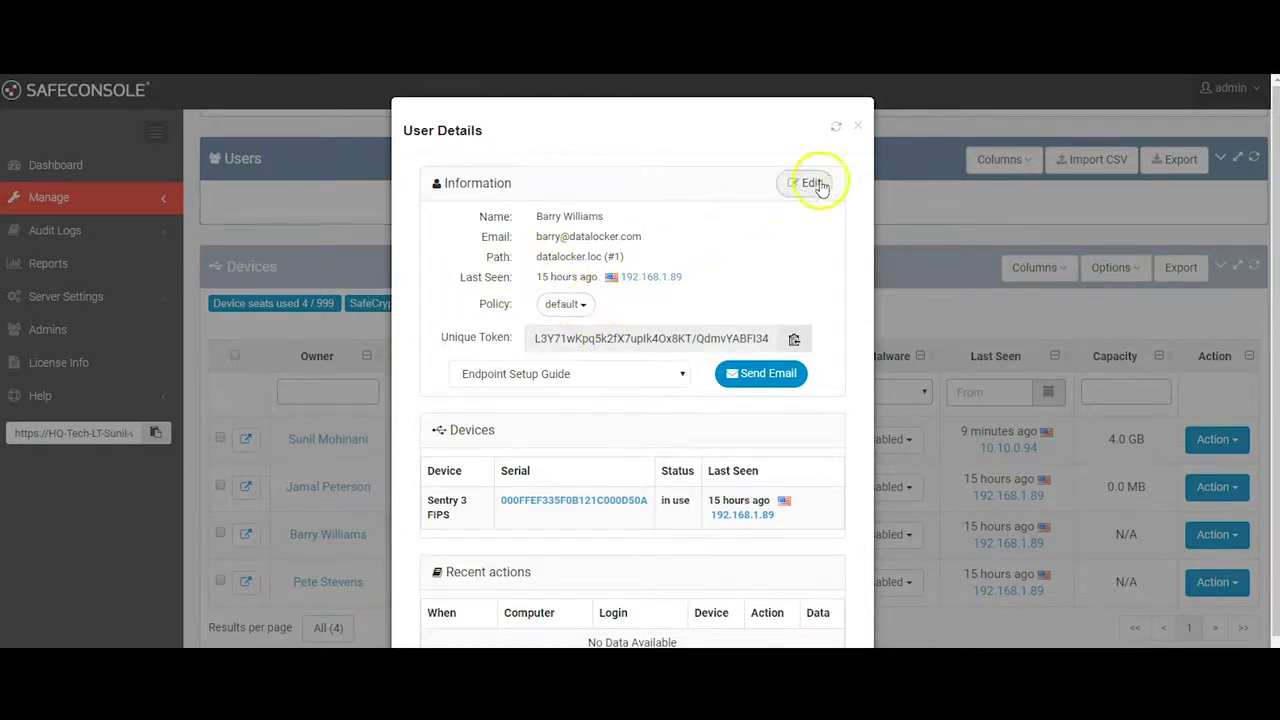
pyautogui.click(855, 128)
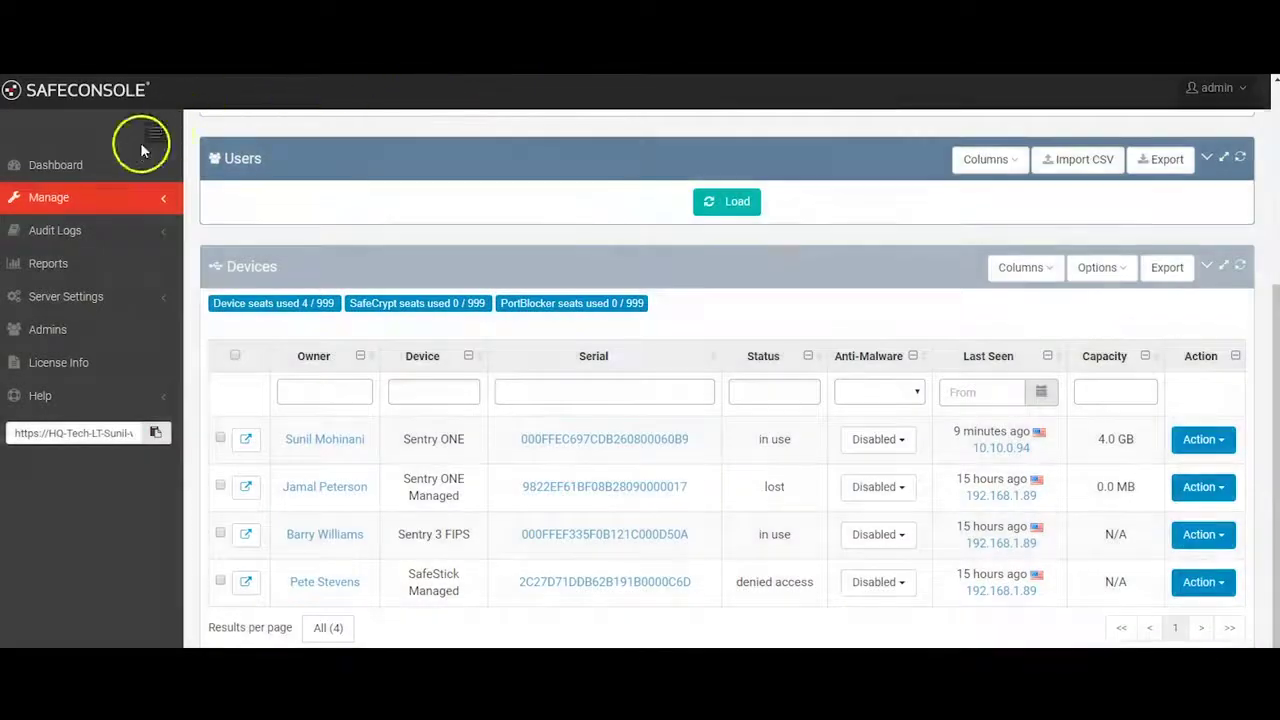
# Step: Open the default policy for modification from the policies list and show its v6.x device settings
pyautogui.click(64, 202)
pyautogui.click(86, 242)
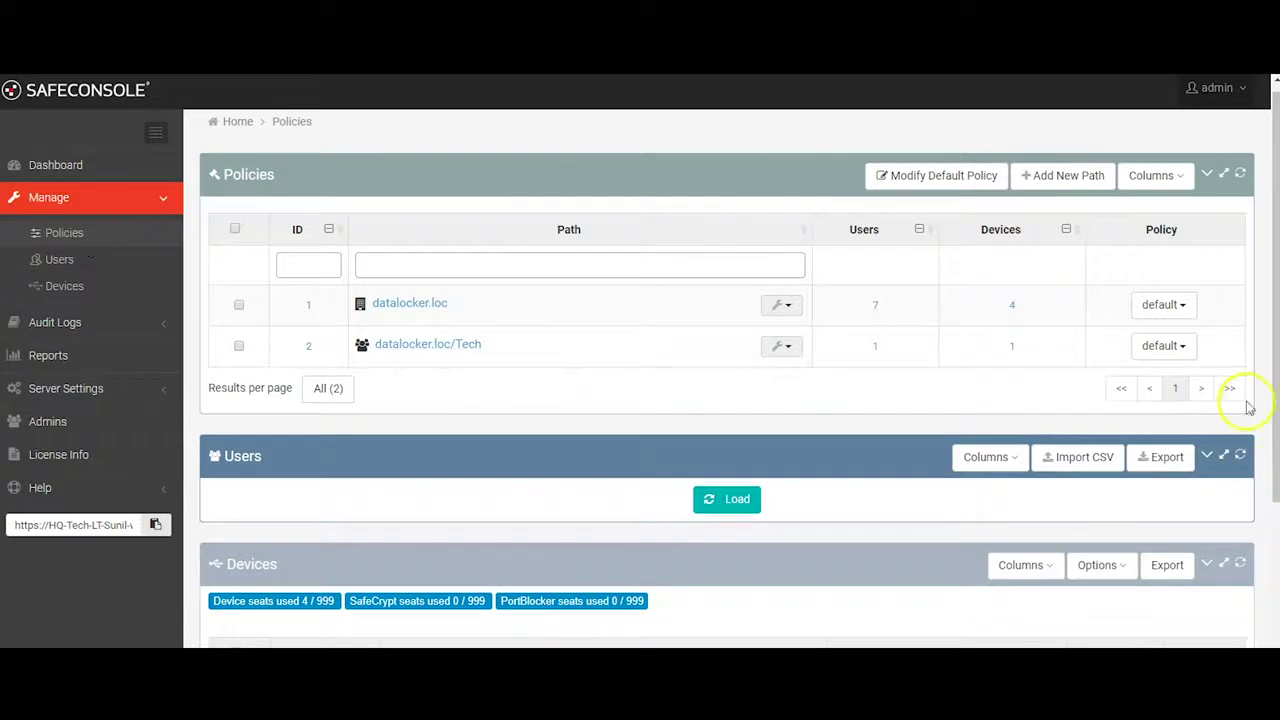
pyautogui.click(1180, 306)
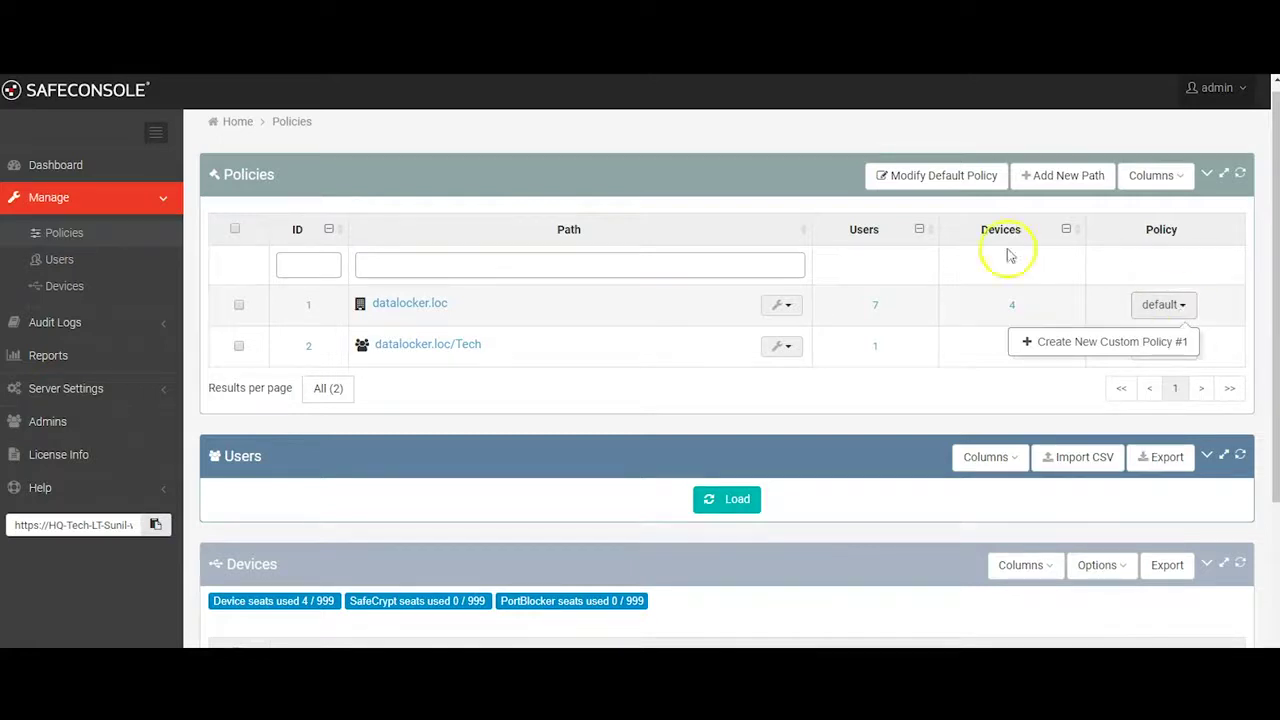
pyautogui.click(908, 172)
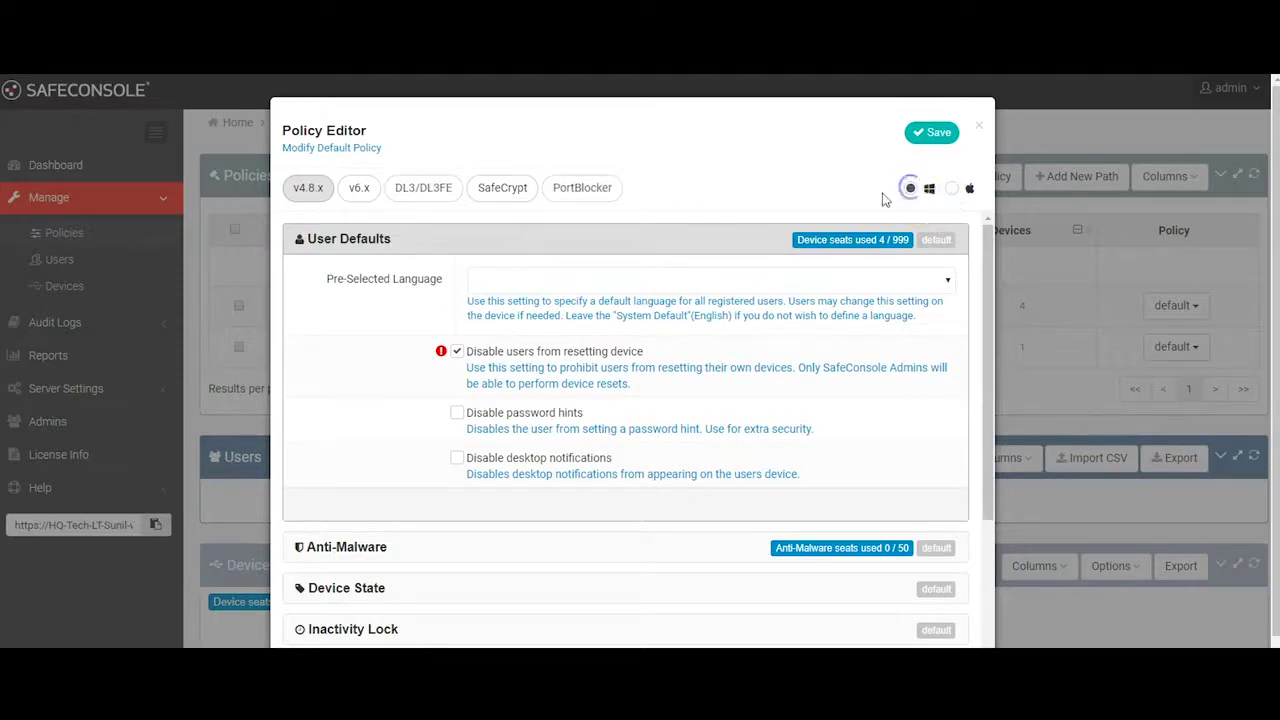
pyautogui.click(618, 193)
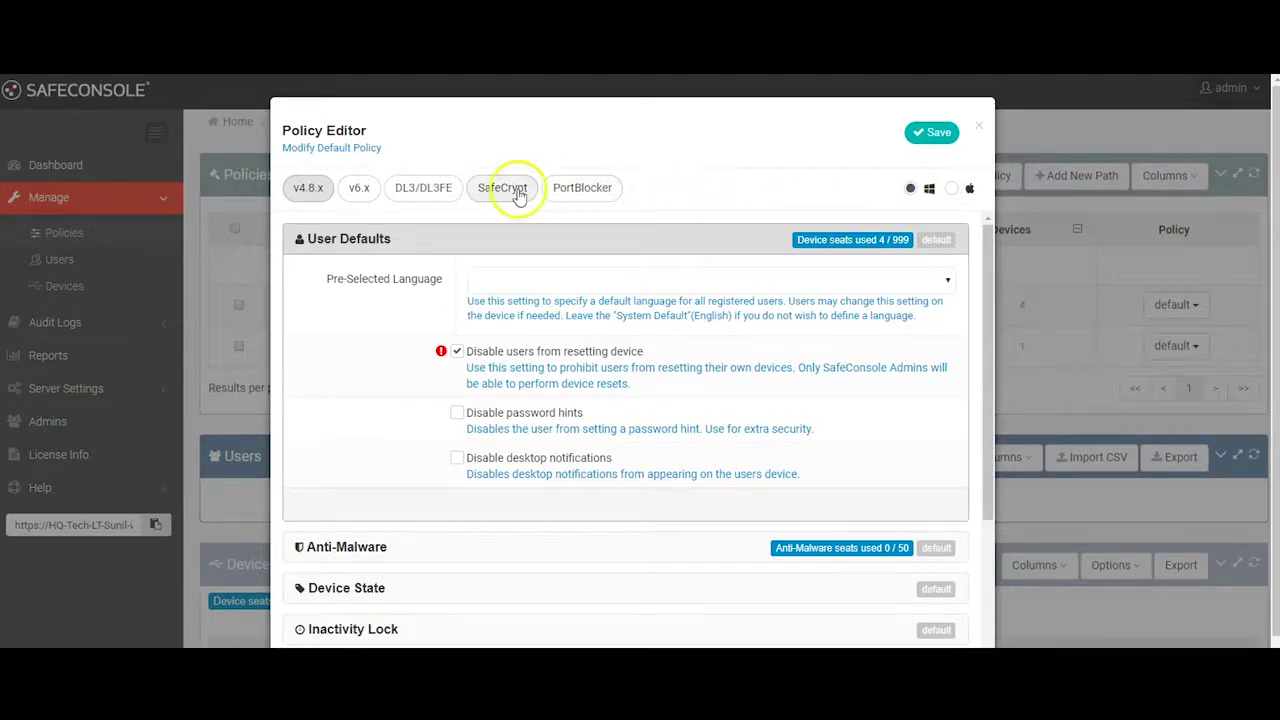
pyautogui.click(368, 192)
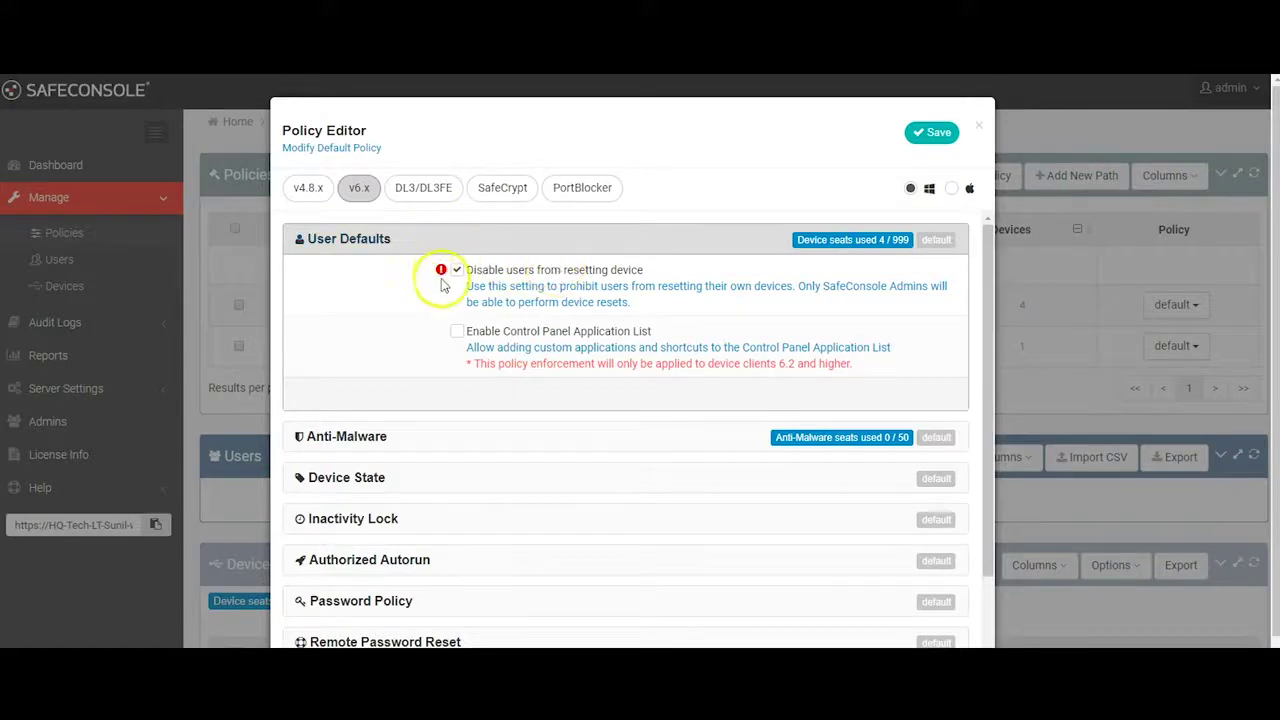
# Step: Check the Anti-Malware settings and, under Device State, require devices to connect to the SafeConsole Server periodically
pyautogui.click(446, 437)
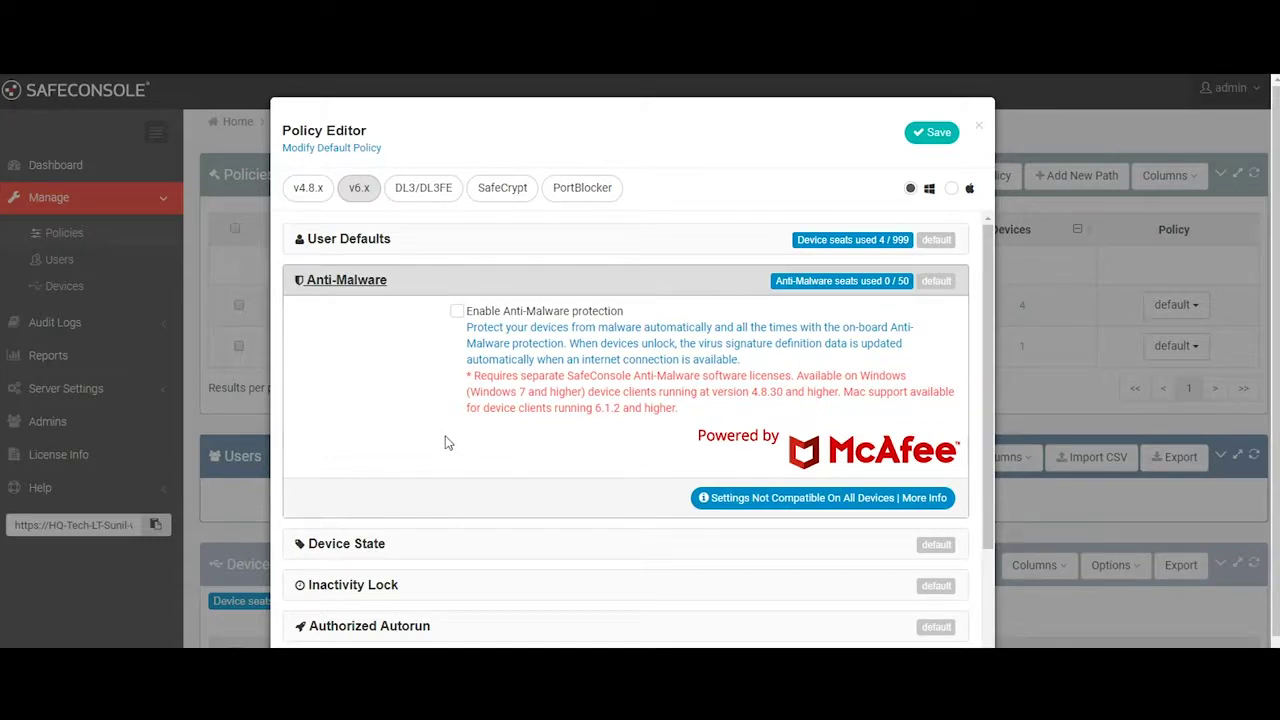
pyautogui.click(432, 545)
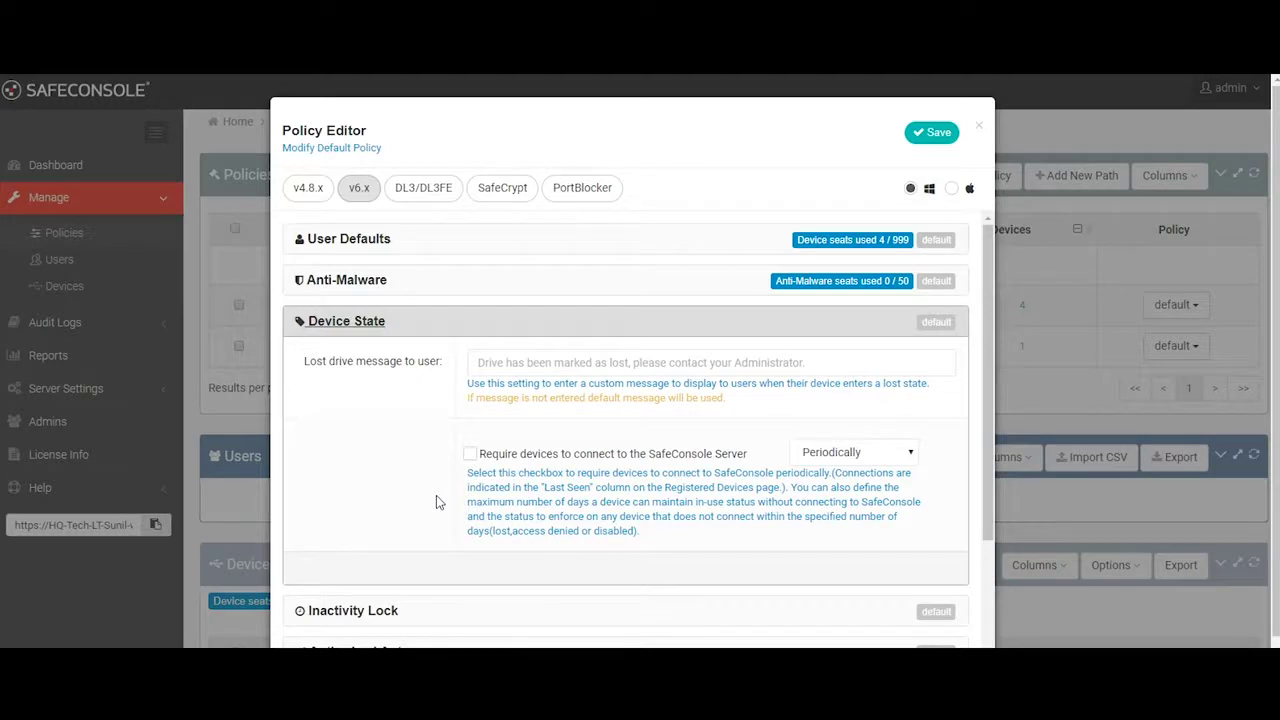
pyautogui.click(470, 454)
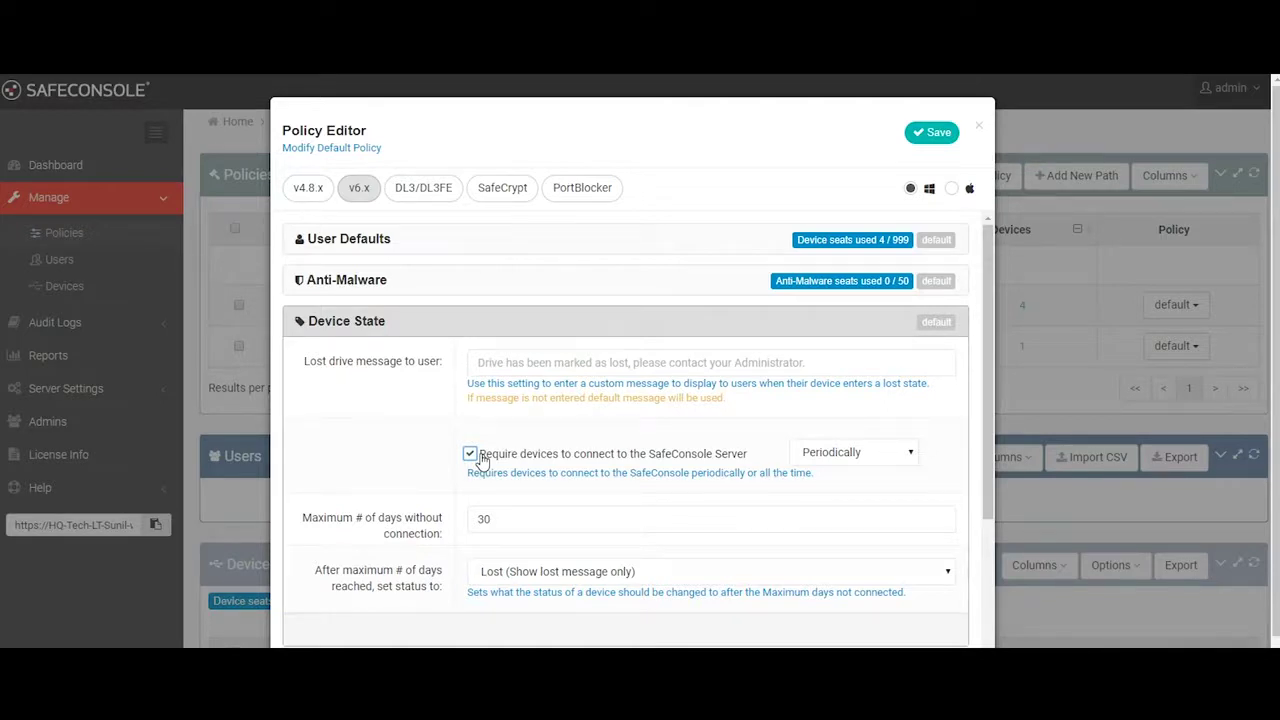
pyautogui.click(603, 572)
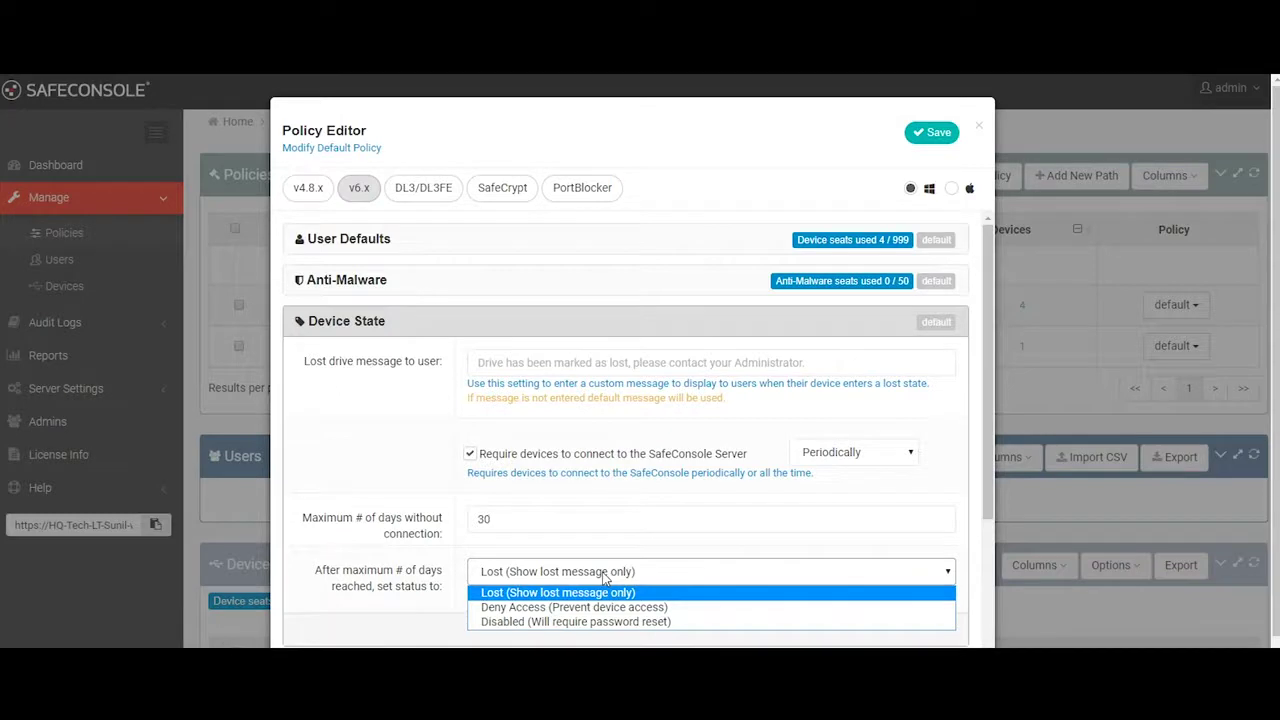
pyautogui.click(418, 320)
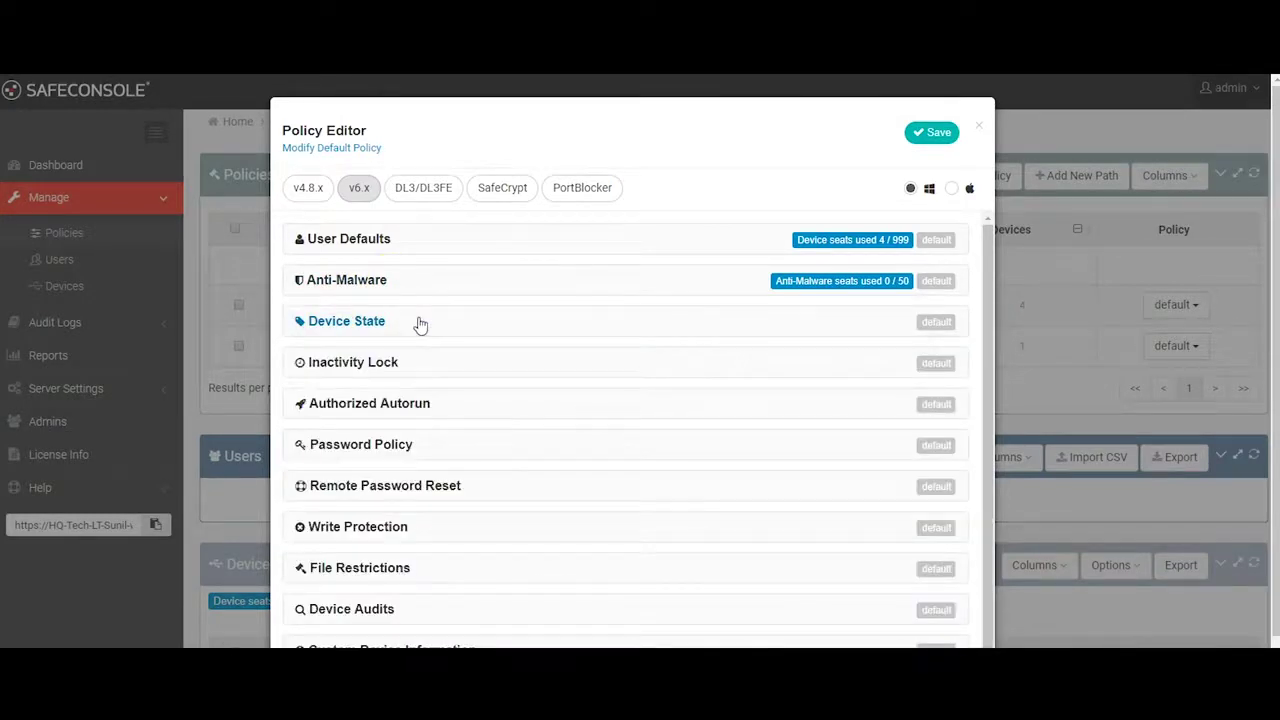
# Step: Review the policy's Password Policy, Remote Password Reset and Device Audits settings
pyautogui.click(440, 442)
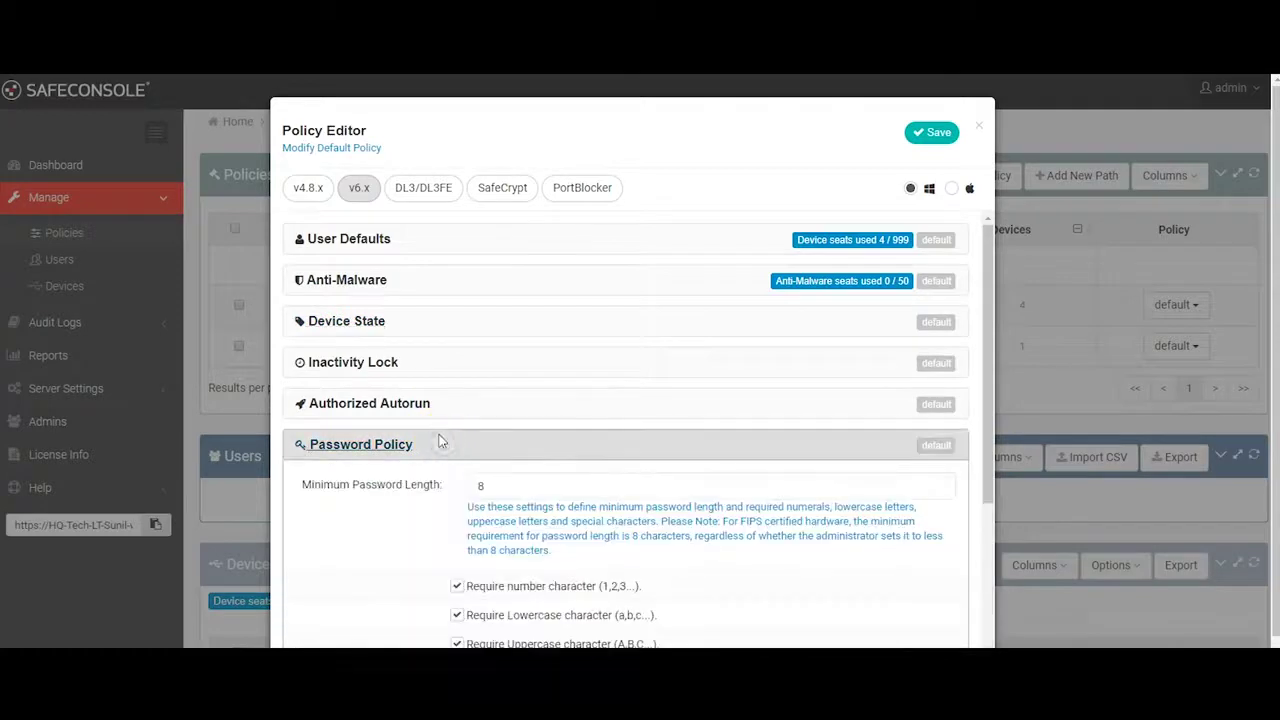
pyautogui.scroll(-3, 440, 442)
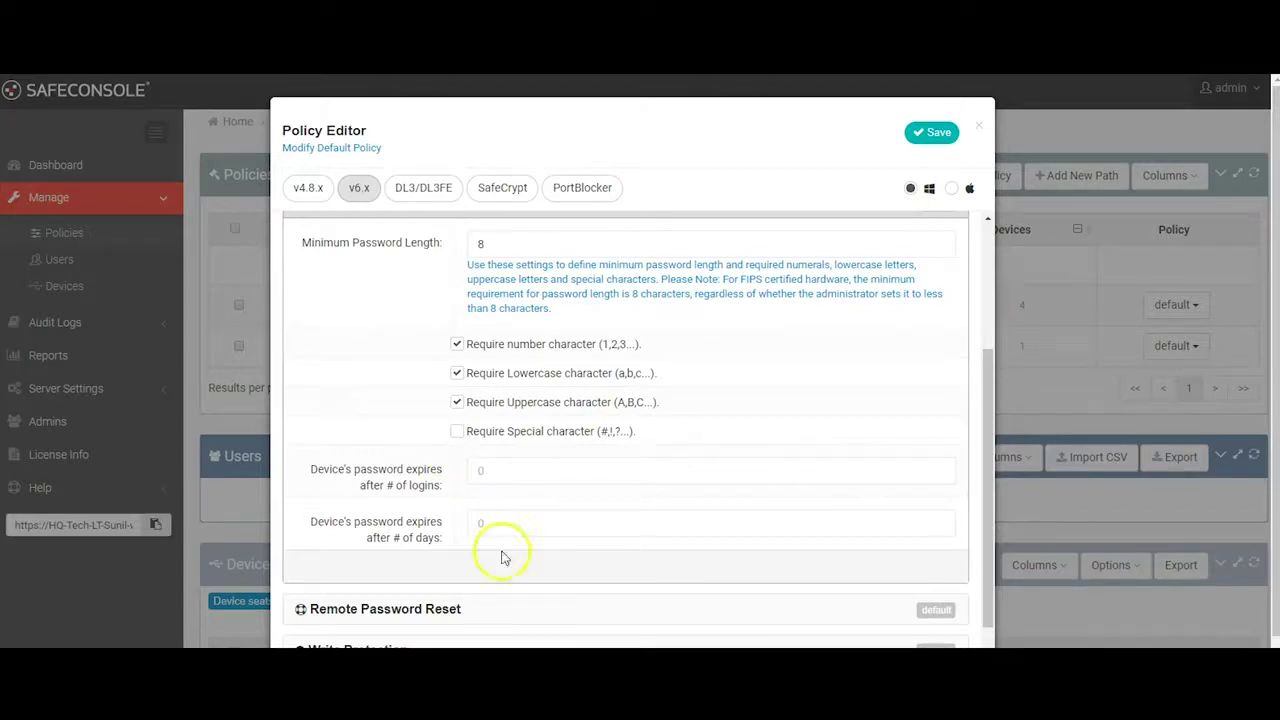
pyautogui.click(514, 607)
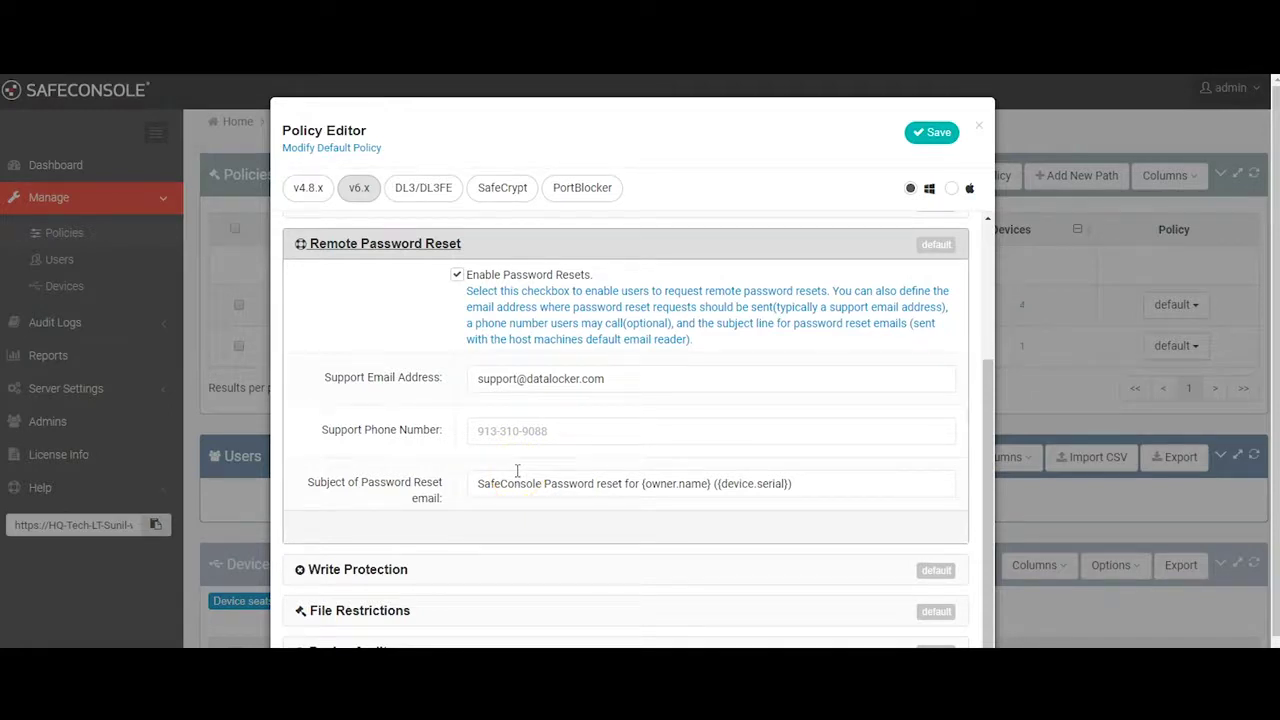
pyautogui.scroll(-1, 503, 526)
pyautogui.click(467, 573)
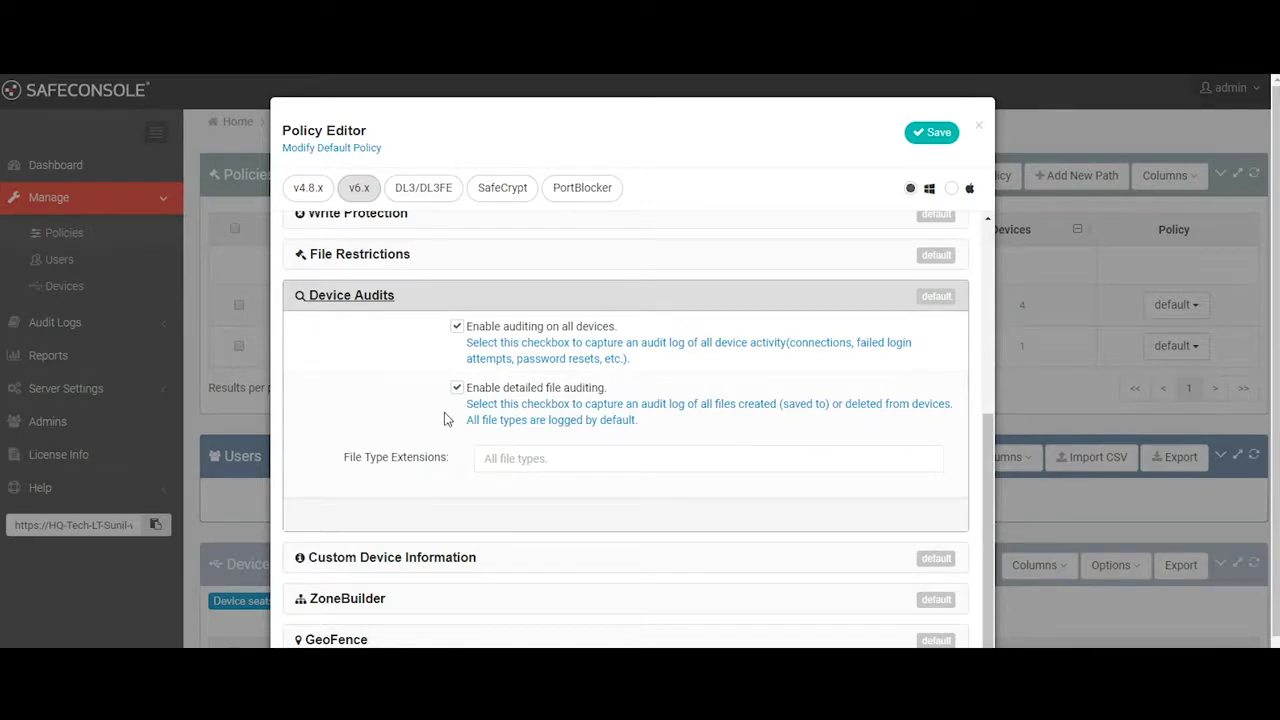
# Step: Check the v6.x Custom Device Information and Trusted Network settings, and enable Geofencing on devices to show its options
pyautogui.scroll(-1, 440, 420)
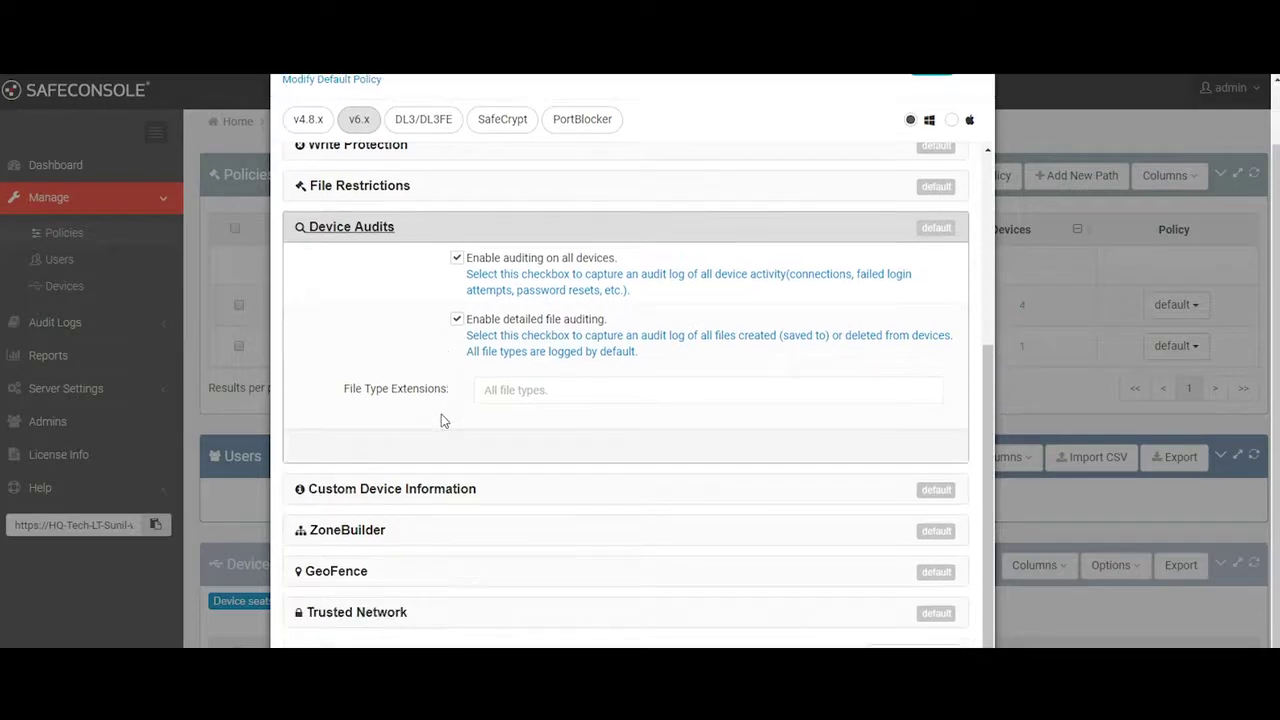
pyautogui.click(456, 490)
pyautogui.click(471, 609)
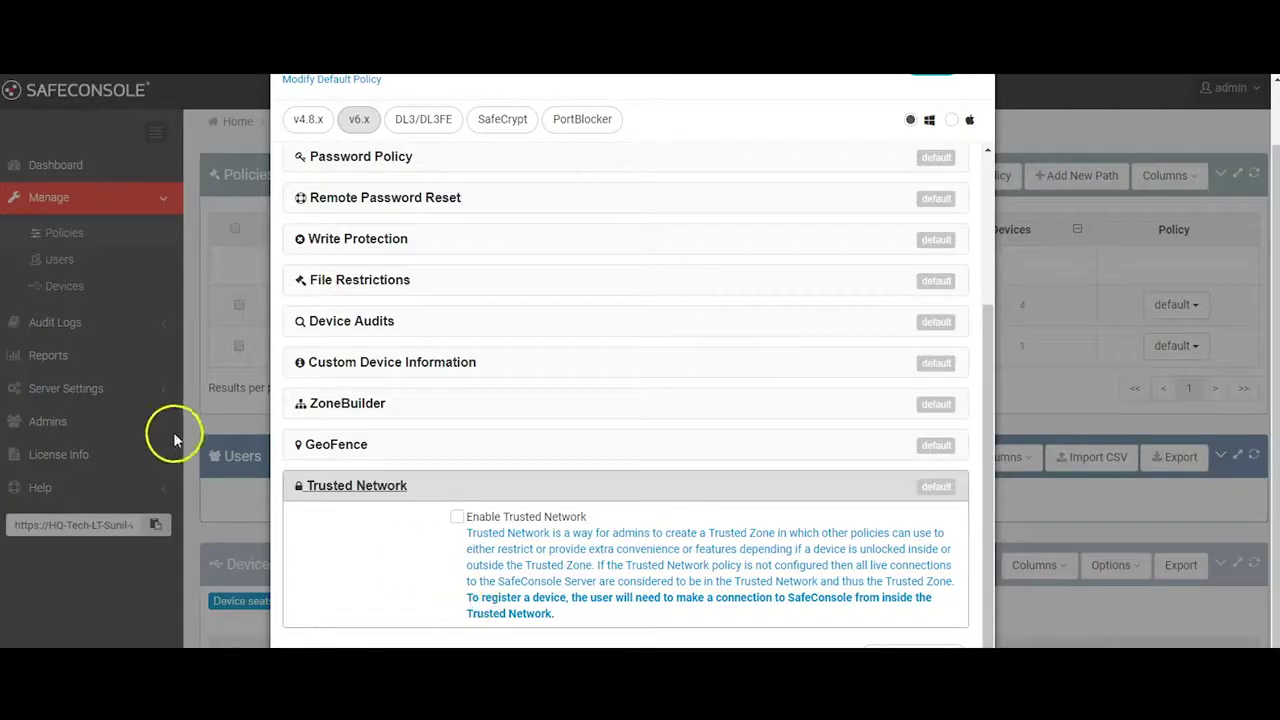
pyautogui.click(322, 444)
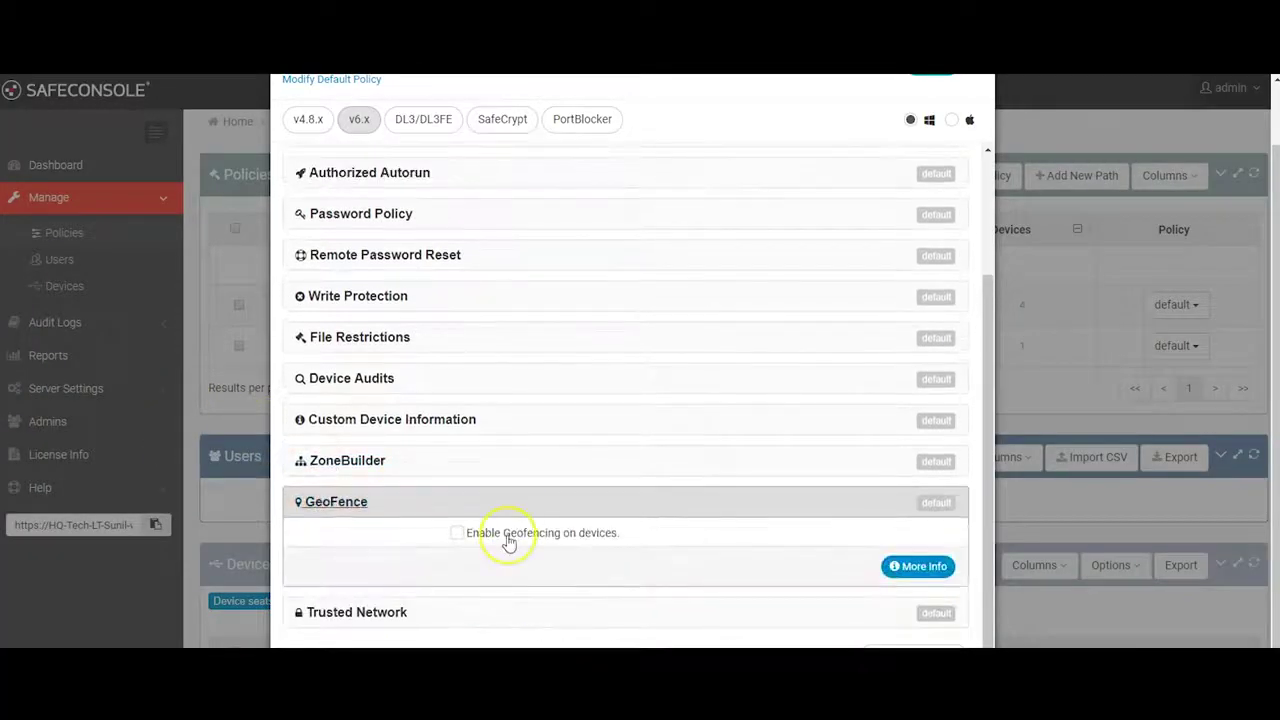
pyautogui.click(508, 537)
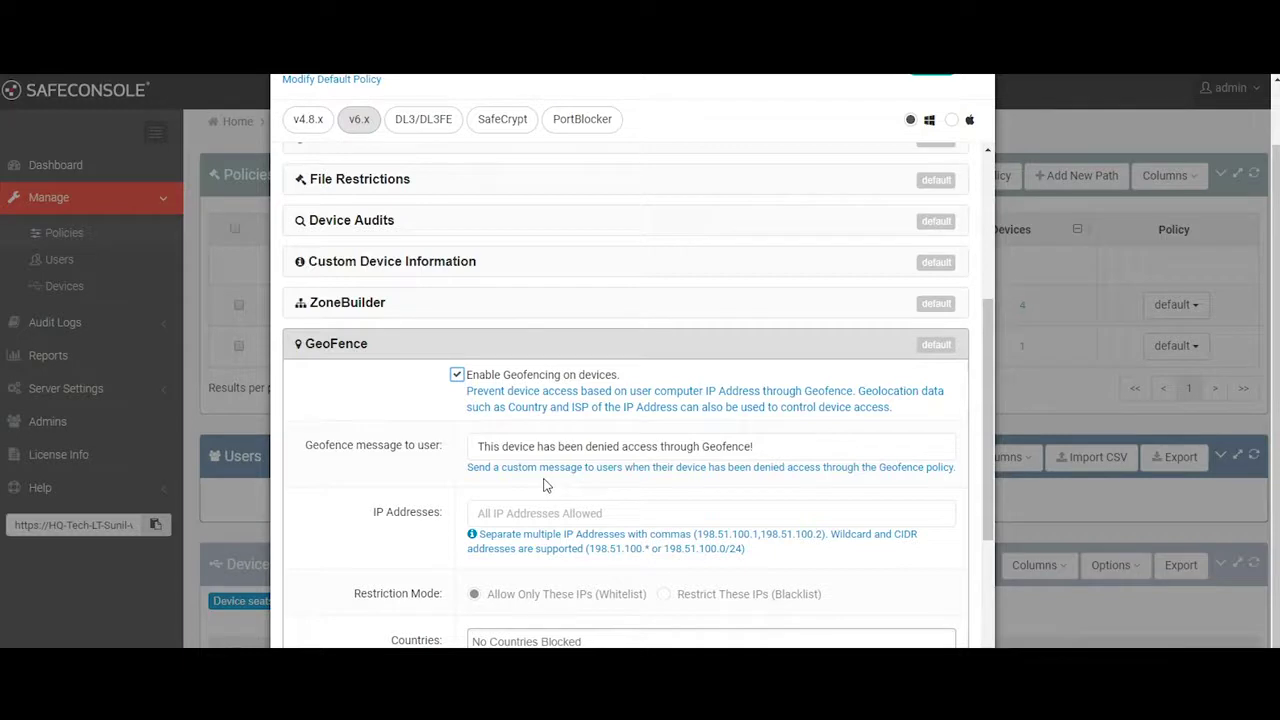
# Step: Enable ZoneBuilder in the default policy and review its certificate, Restricted Device Access and Automatic Device Unlock options
pyautogui.click(449, 304)
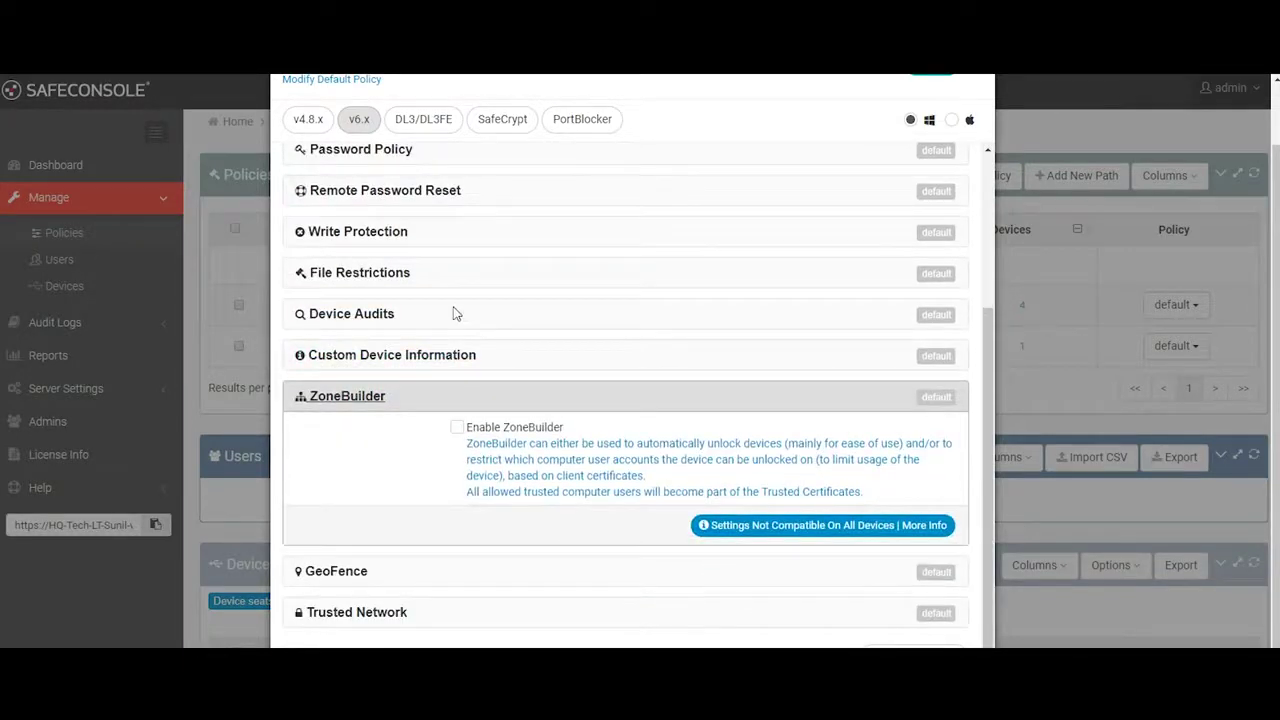
pyautogui.click(506, 428)
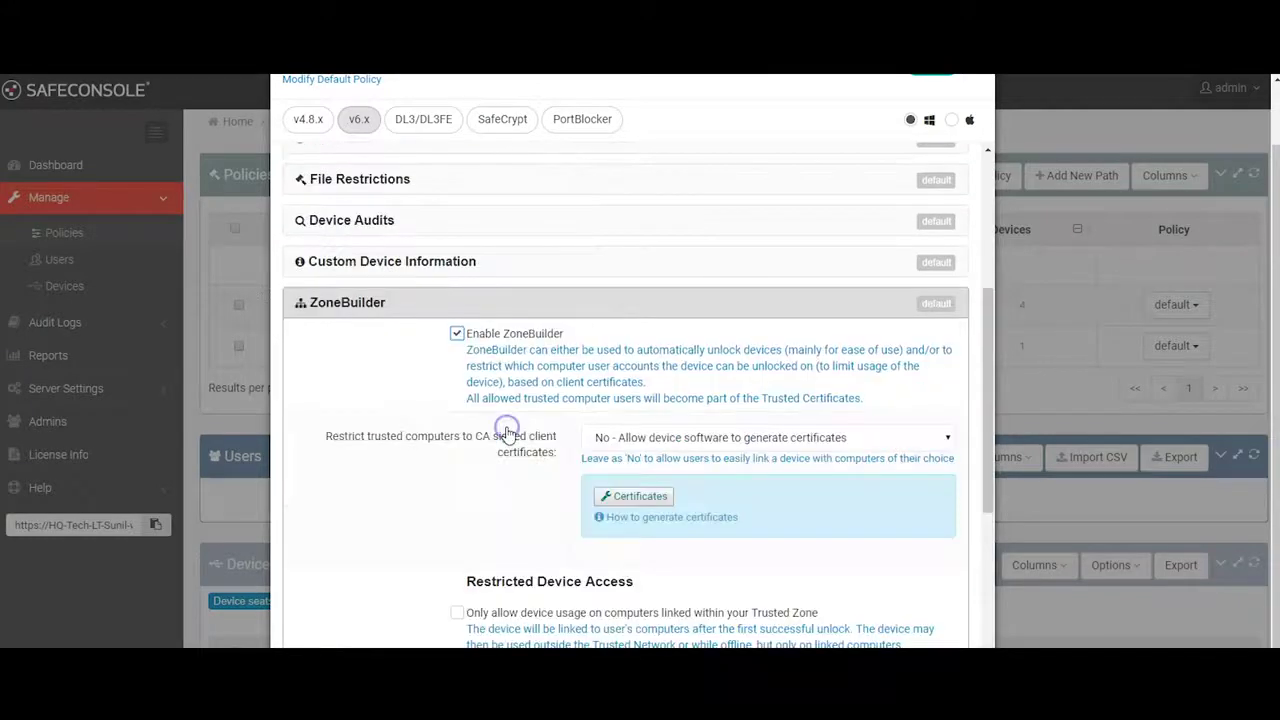
pyautogui.scroll(-2, 507, 430)
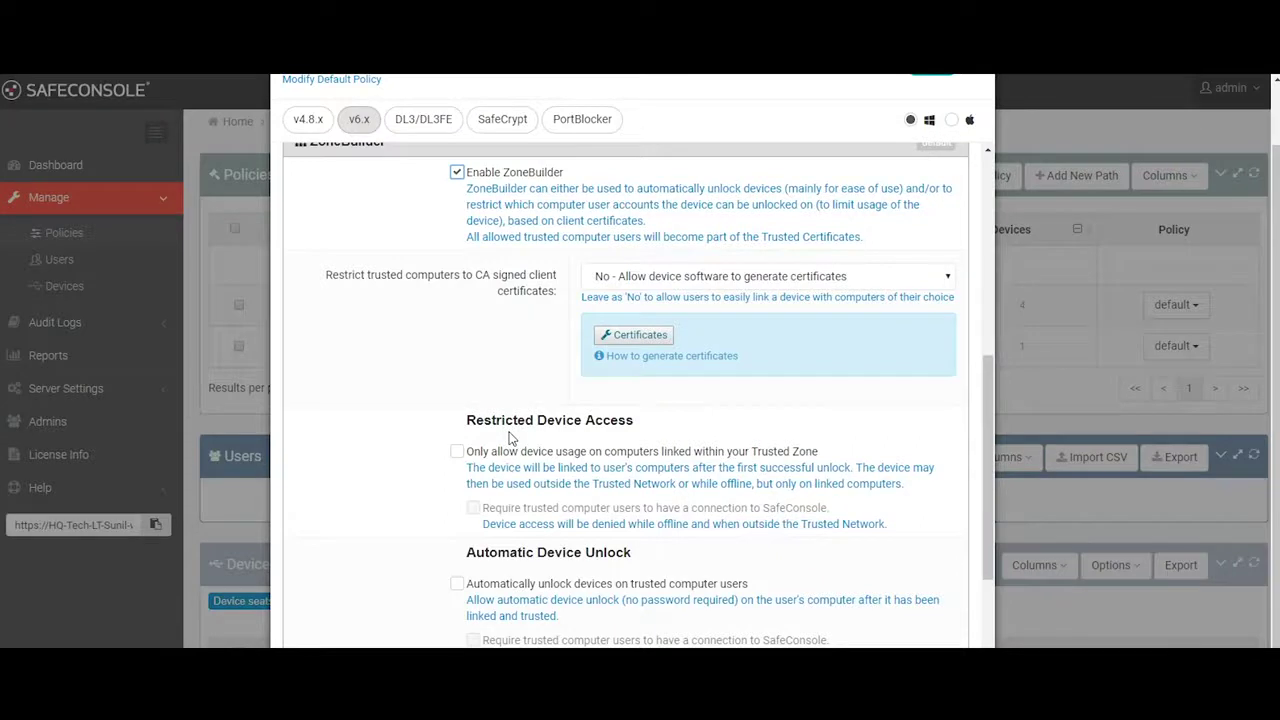
pyautogui.scroll(-1, 510, 439)
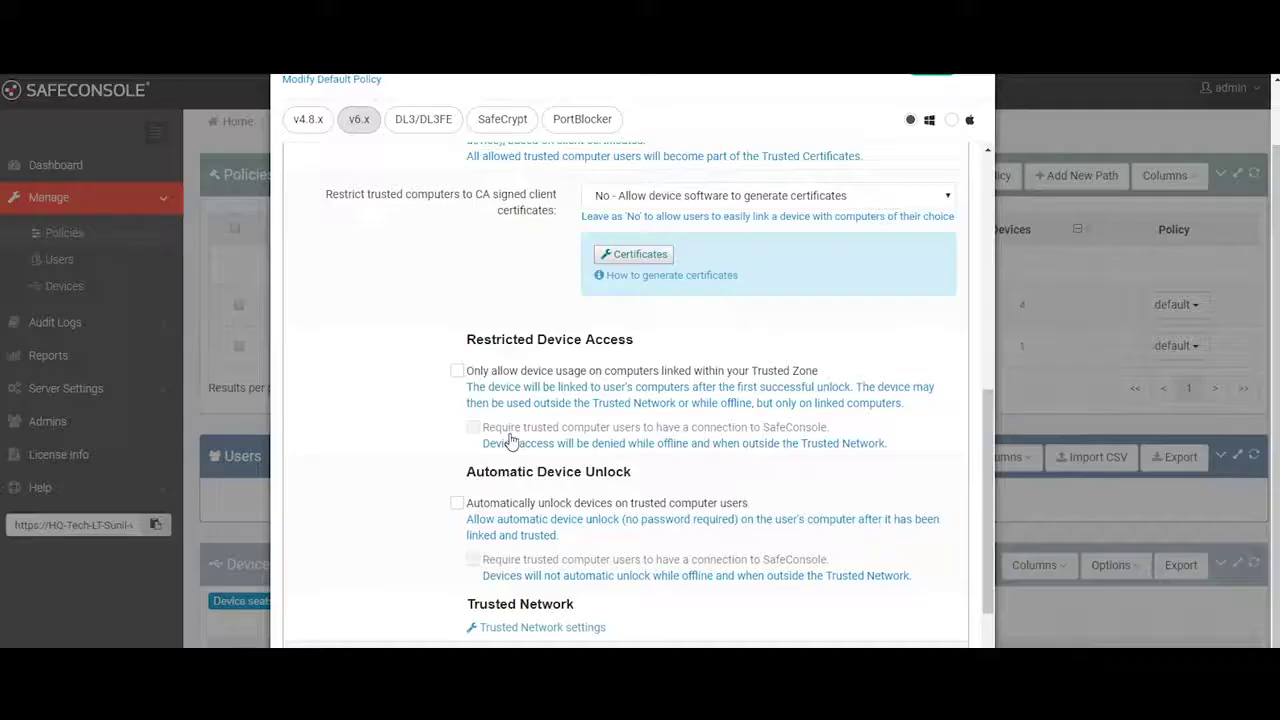
# Step: Leave the policy editor without saving and view the device audit logs
pyautogui.click(118, 338)
pyautogui.click(72, 330)
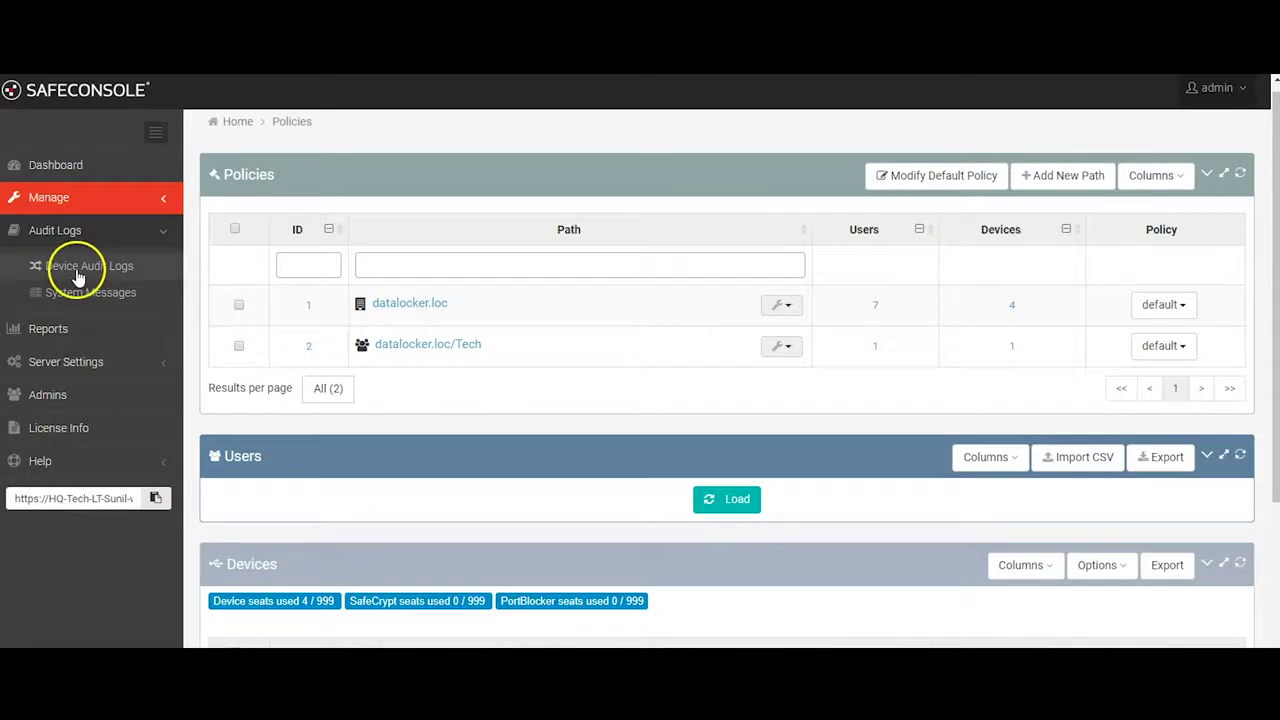
pyautogui.click(78, 272)
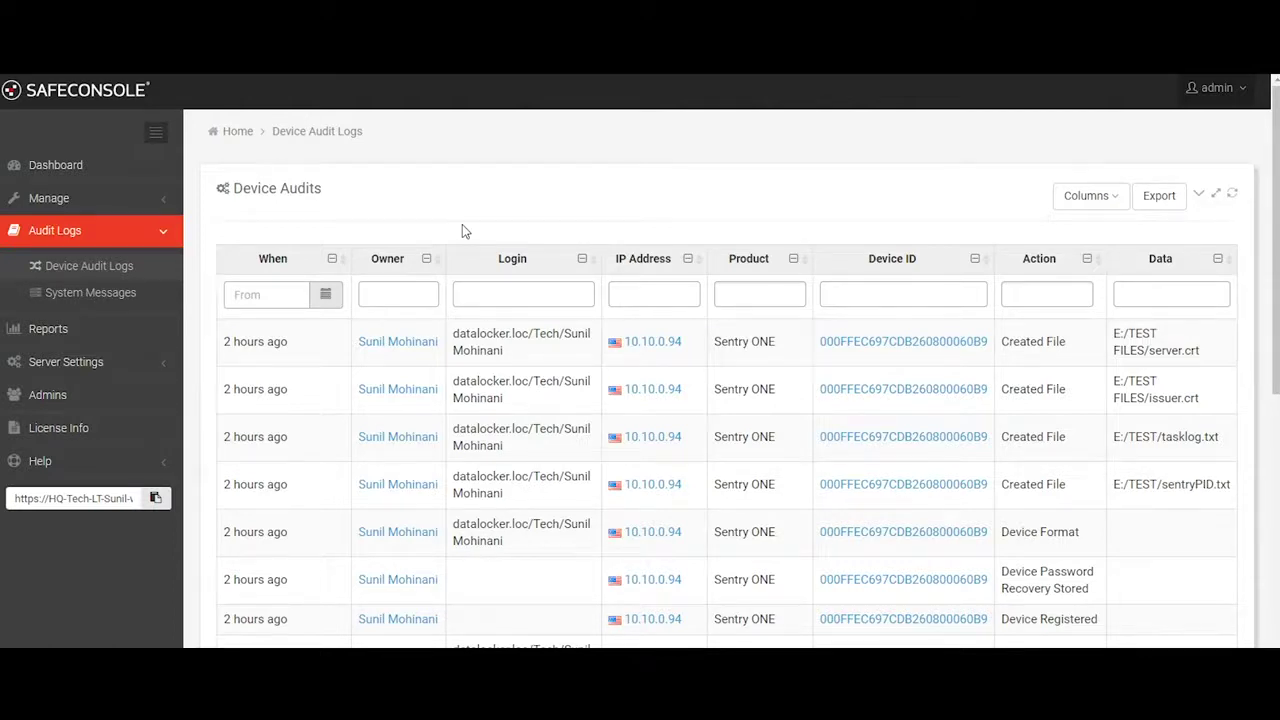
# Step: Review the General, SIEM Integration and Single Sign On server settings
pyautogui.click(160, 366)
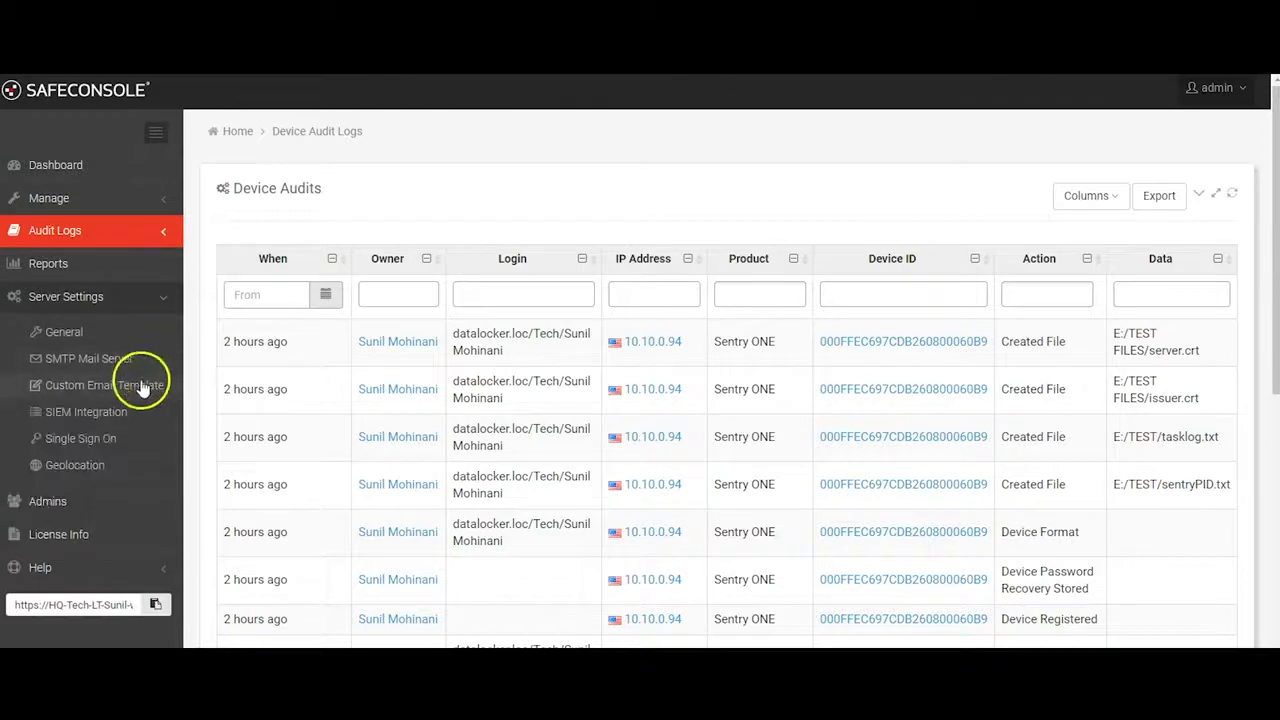
pyautogui.click(98, 340)
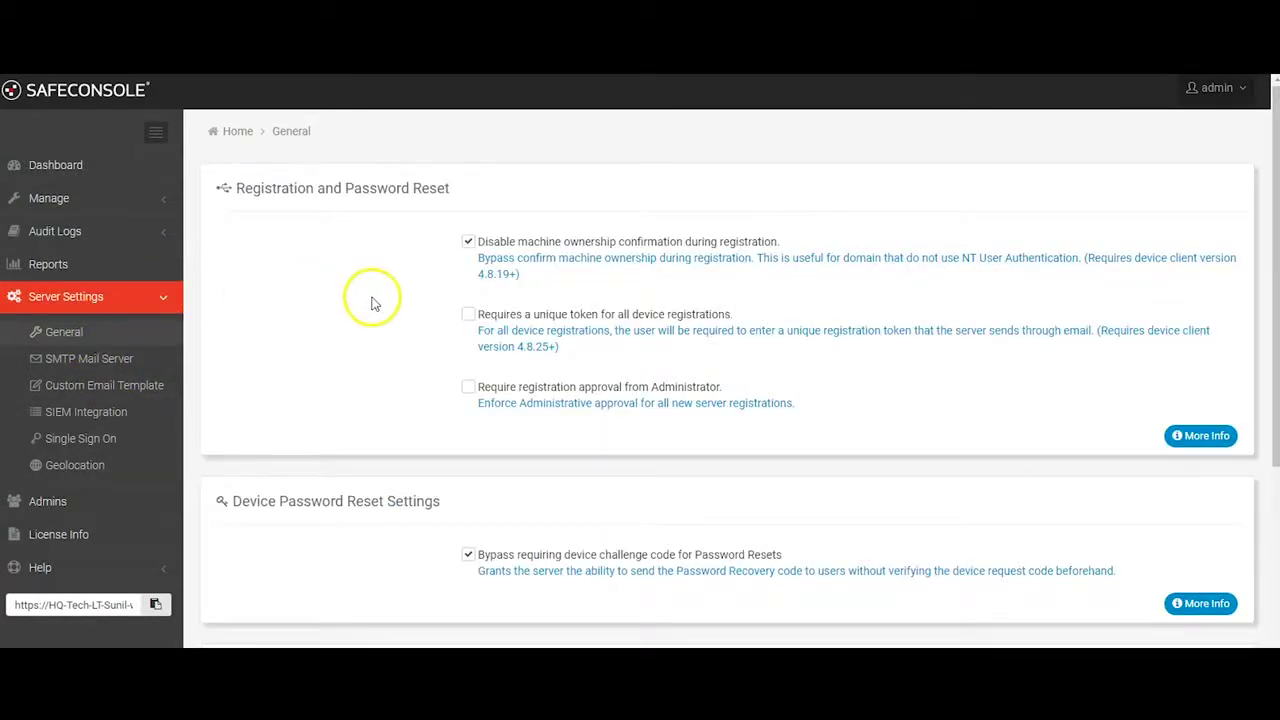
pyautogui.scroll(-3, 374, 303)
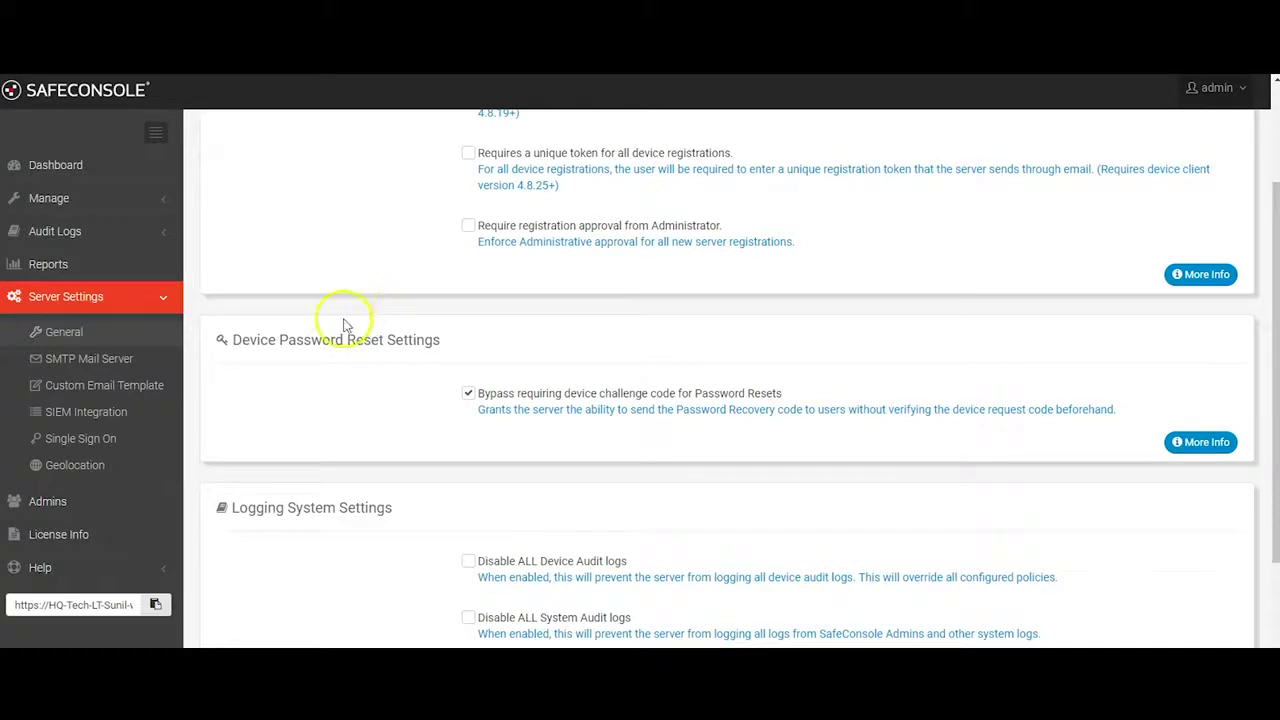
pyautogui.click(119, 417)
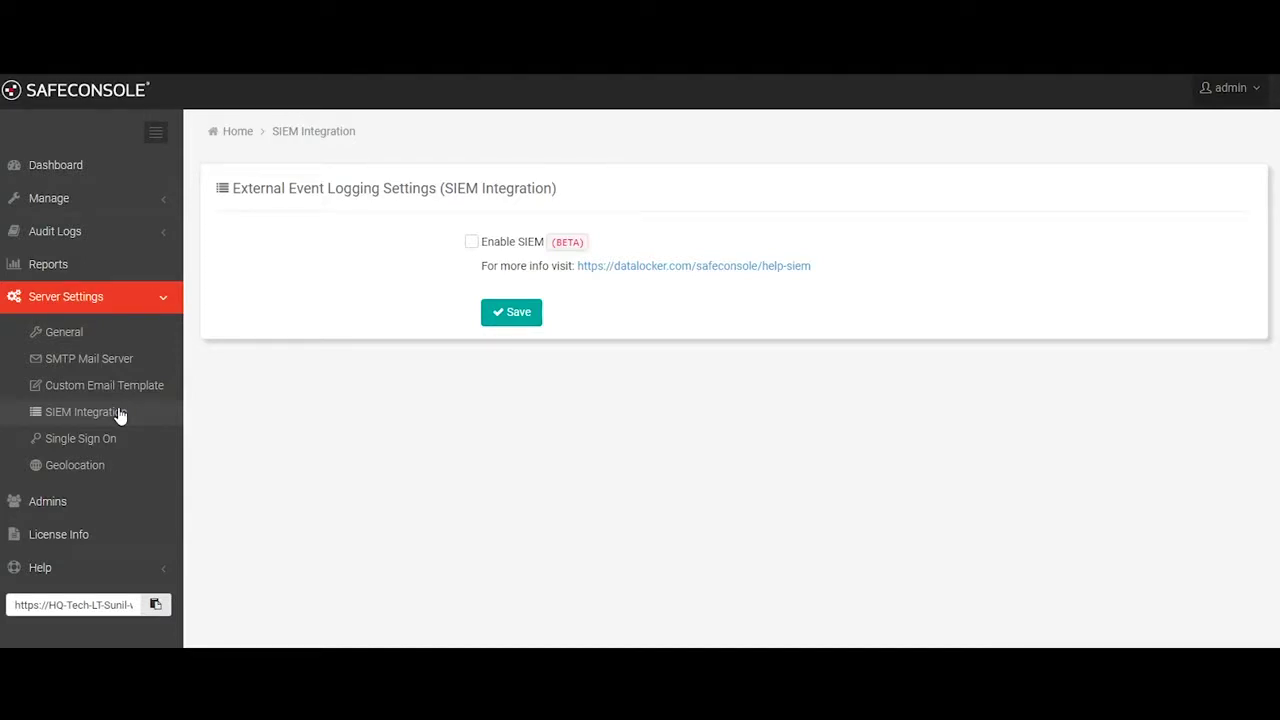
pyautogui.click(110, 441)
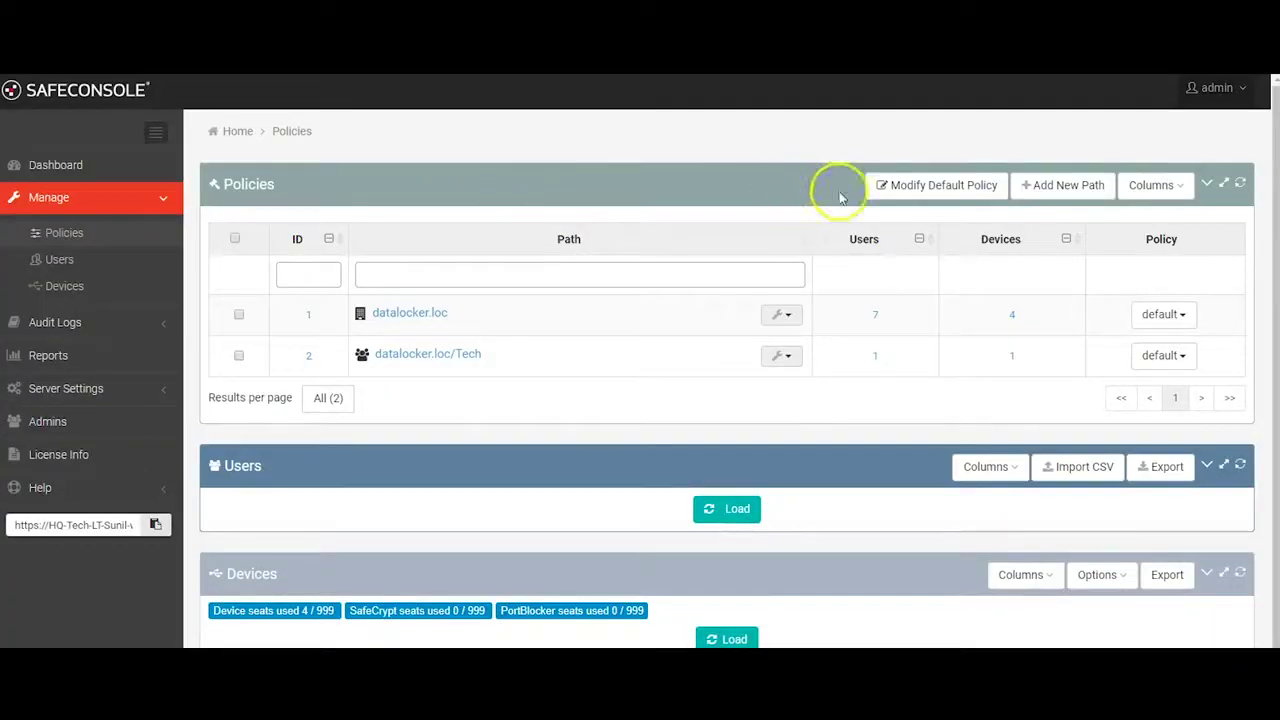
# Step: Open the default policy's PortBlocker settings and expand the device whitelist down to the DataLocker - 230A models
pyautogui.click(894, 186)
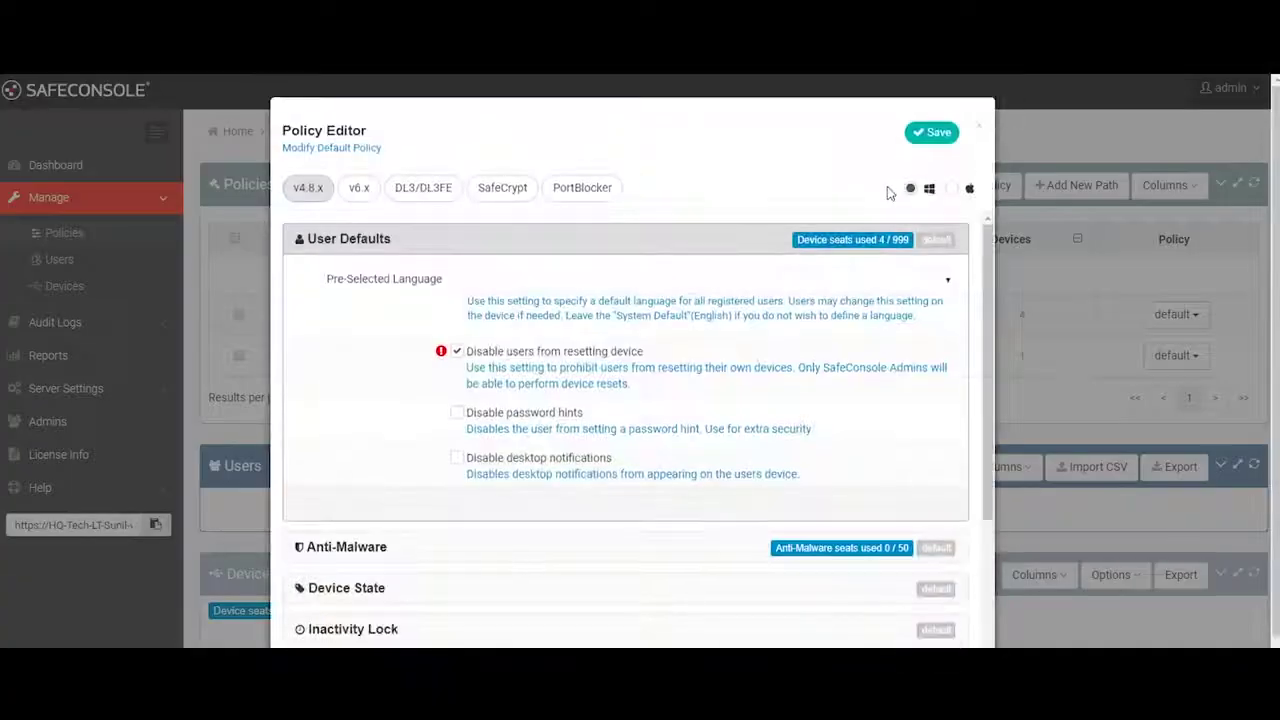
pyautogui.click(584, 189)
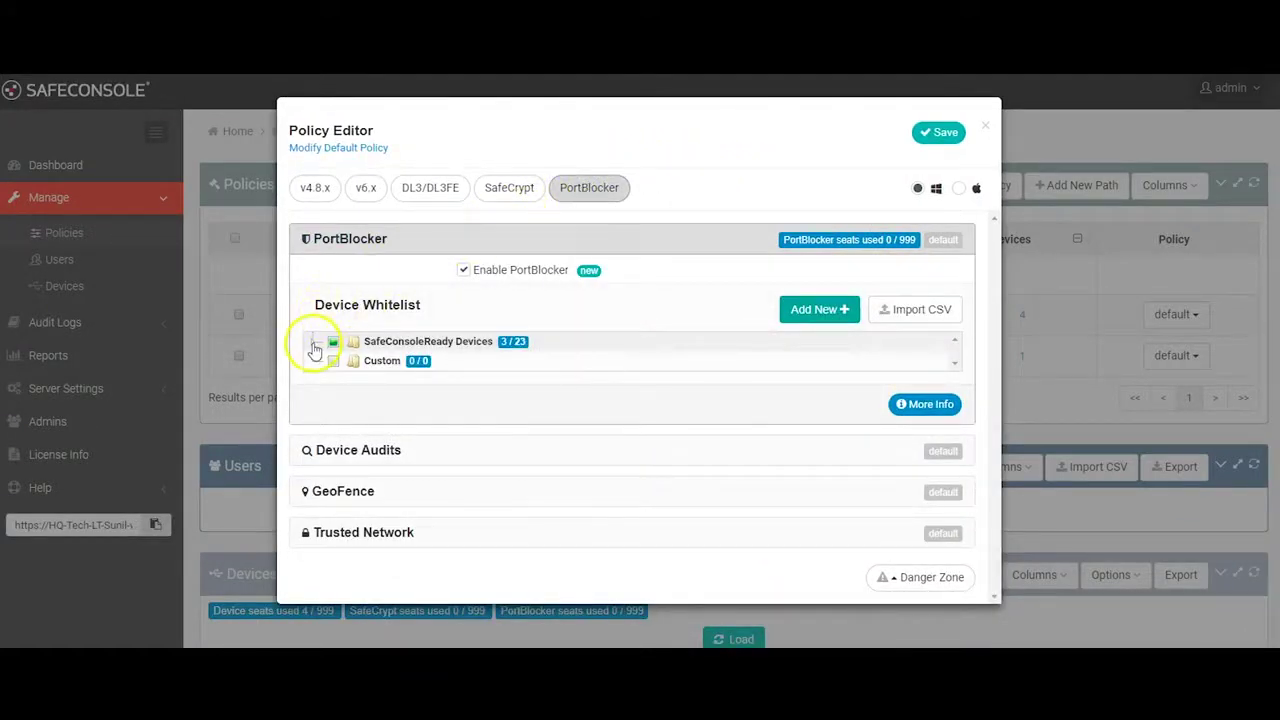
pyautogui.click(313, 345)
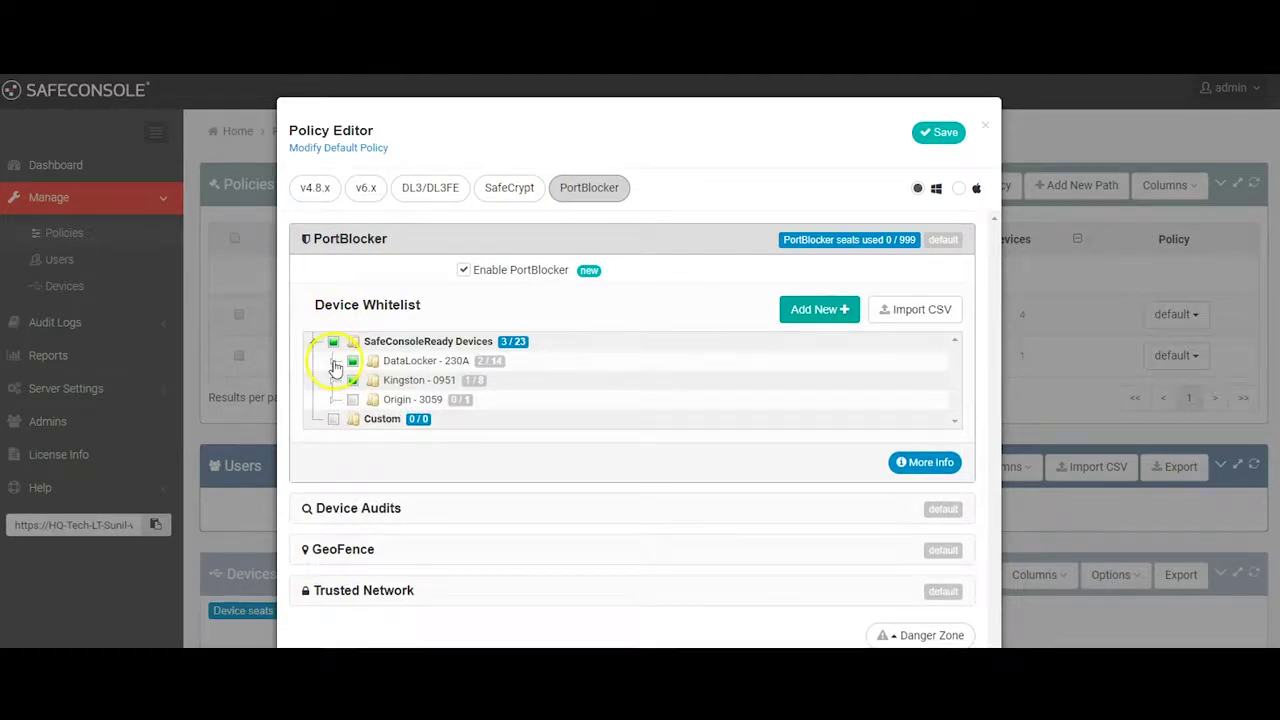
pyautogui.click(334, 361)
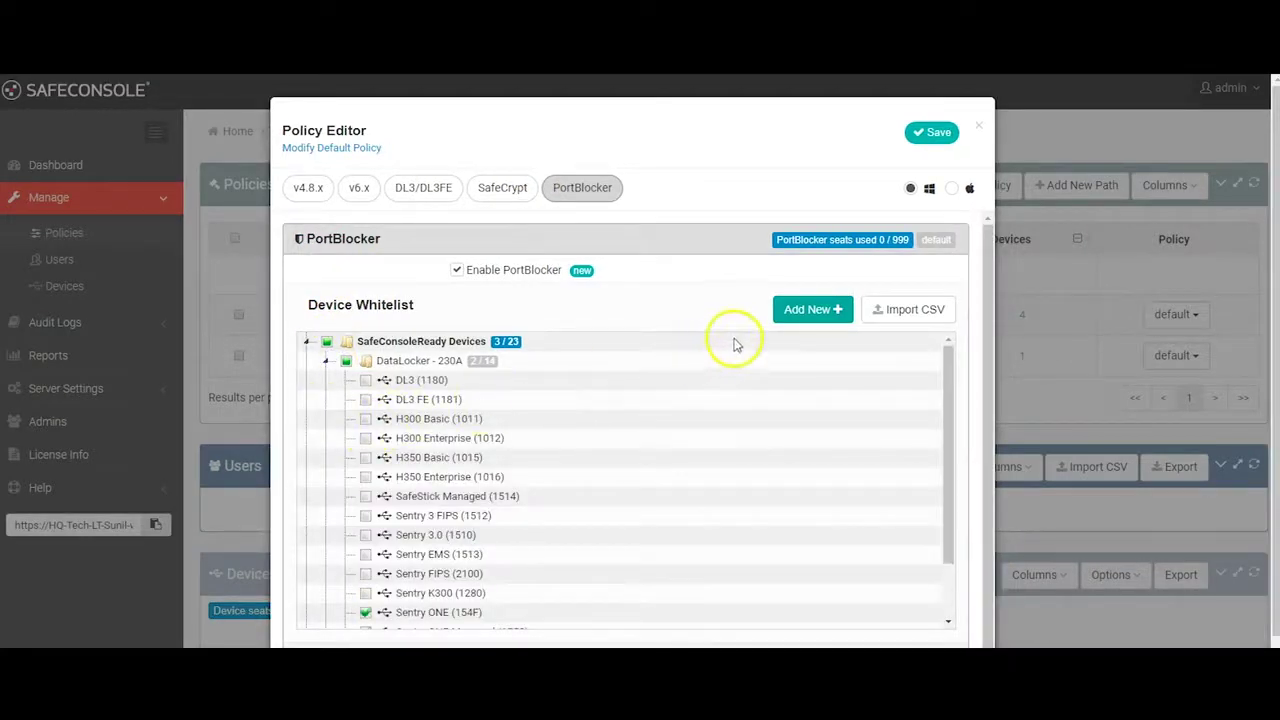
# Step: View the form for a new PortBlocker whitelist entry, cancel it and leave the policy editor without saving
pyautogui.click(797, 309)
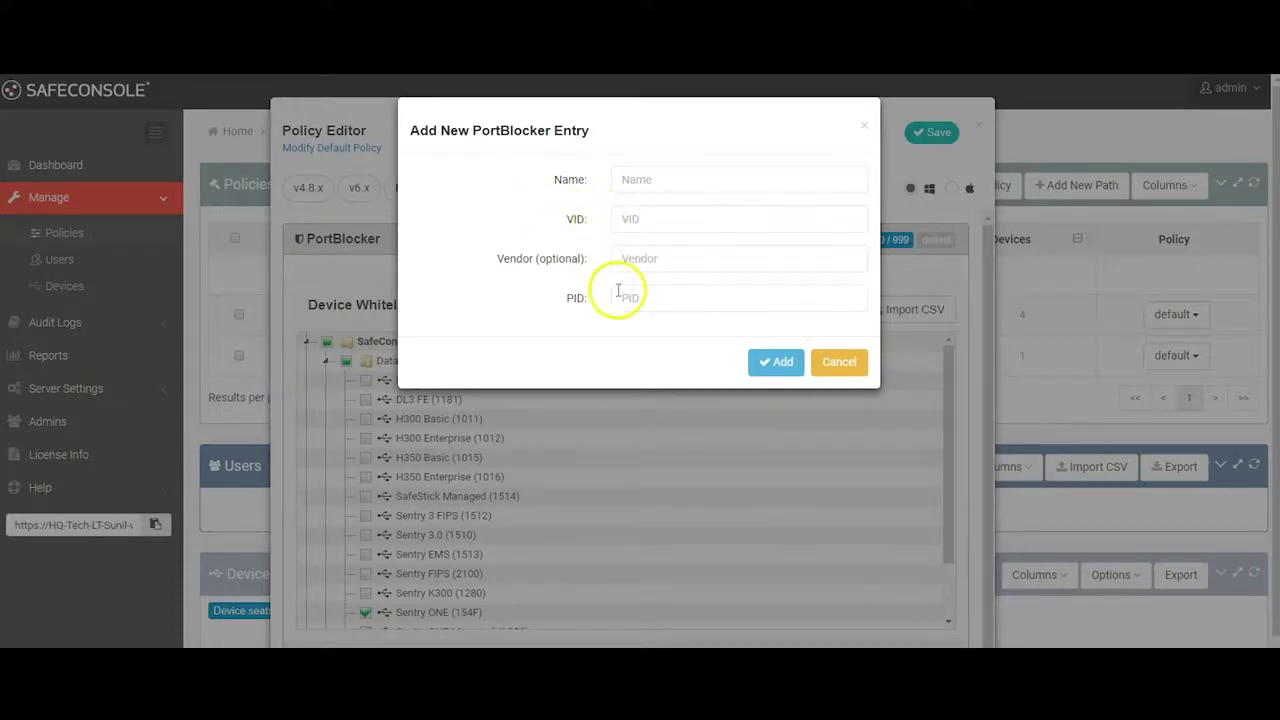
pyautogui.click(824, 361)
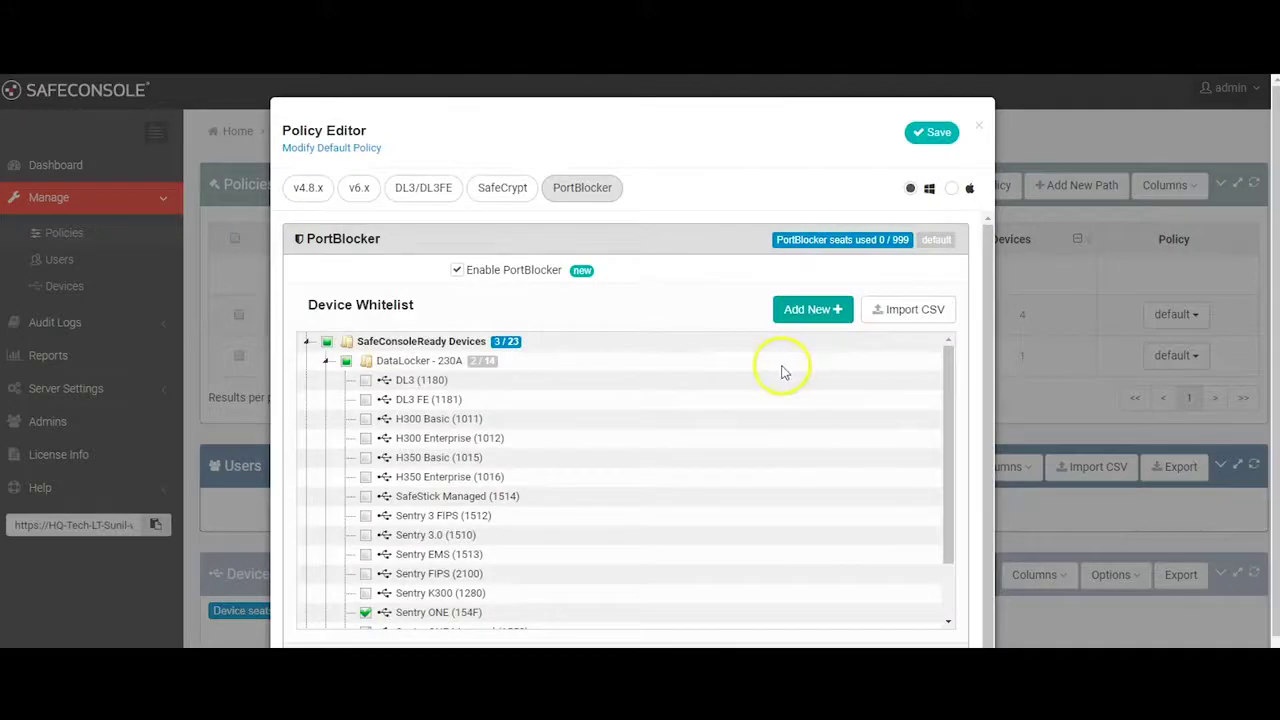
pyautogui.click(103, 575)
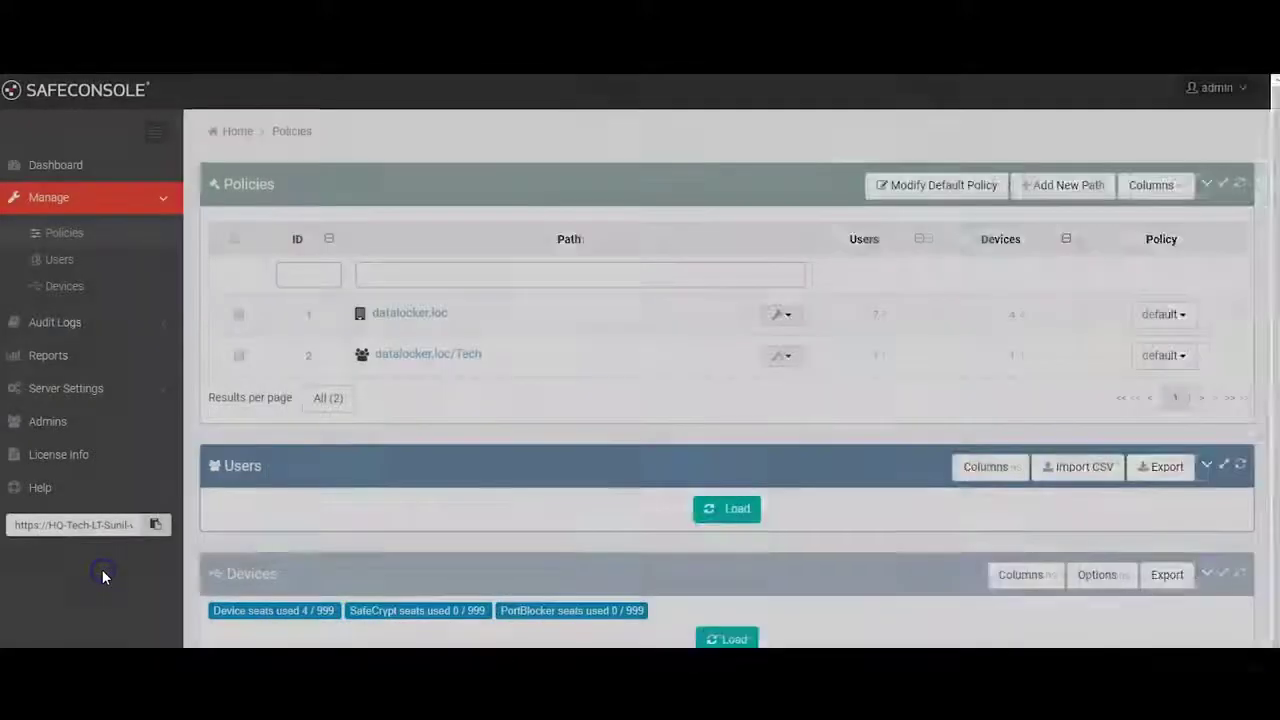
# Step: View the Quick Connect Guide and the Customer Support page with its manual and release notes options
pyautogui.click(98, 493)
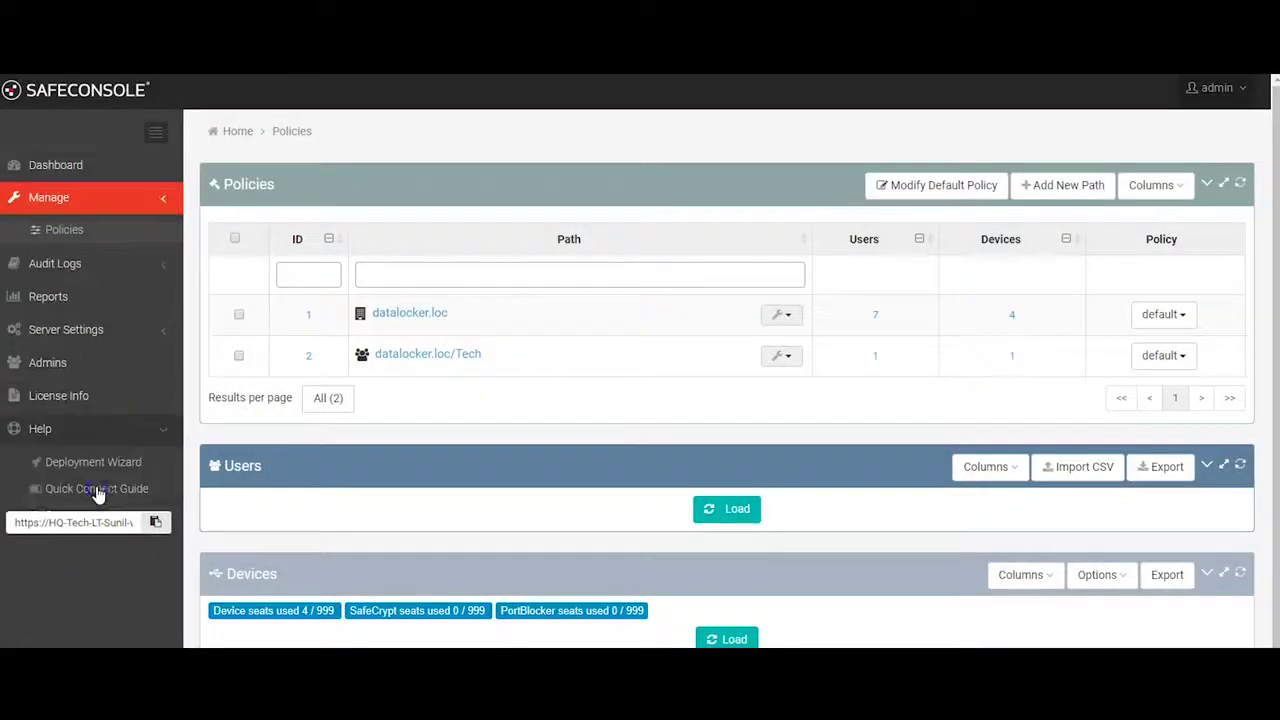
pyautogui.click(82, 436)
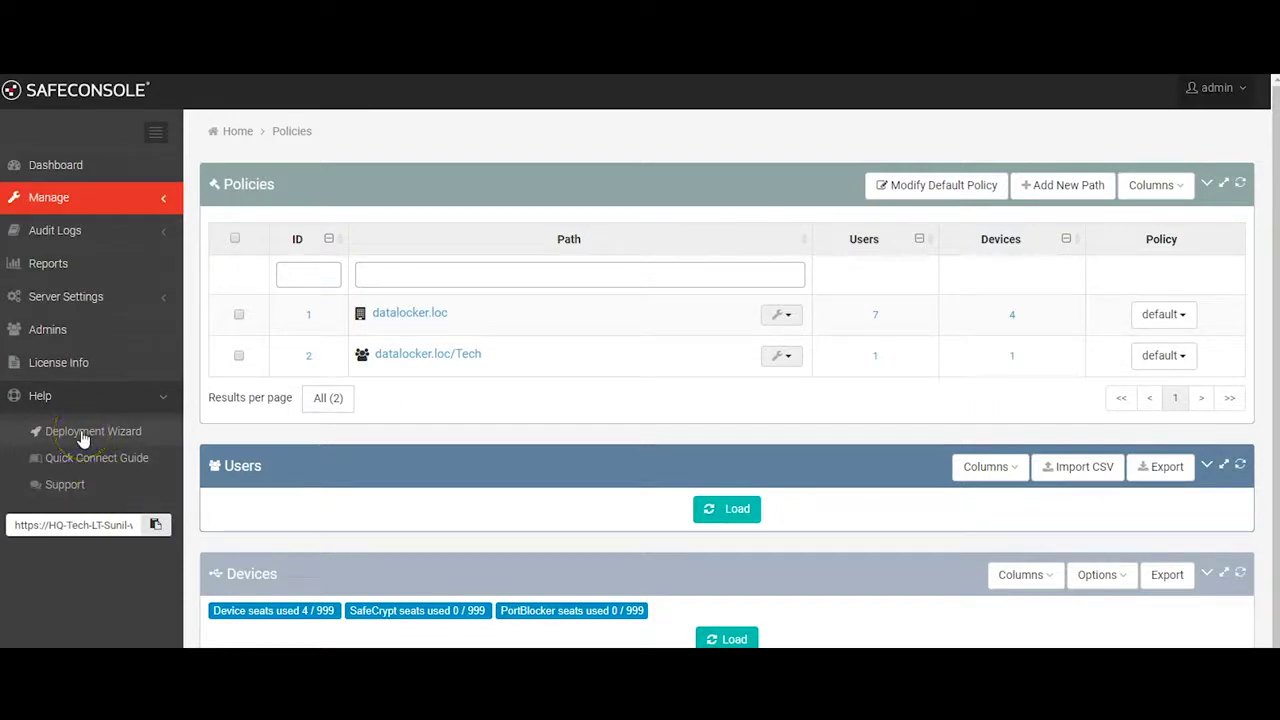
pyautogui.click(93, 458)
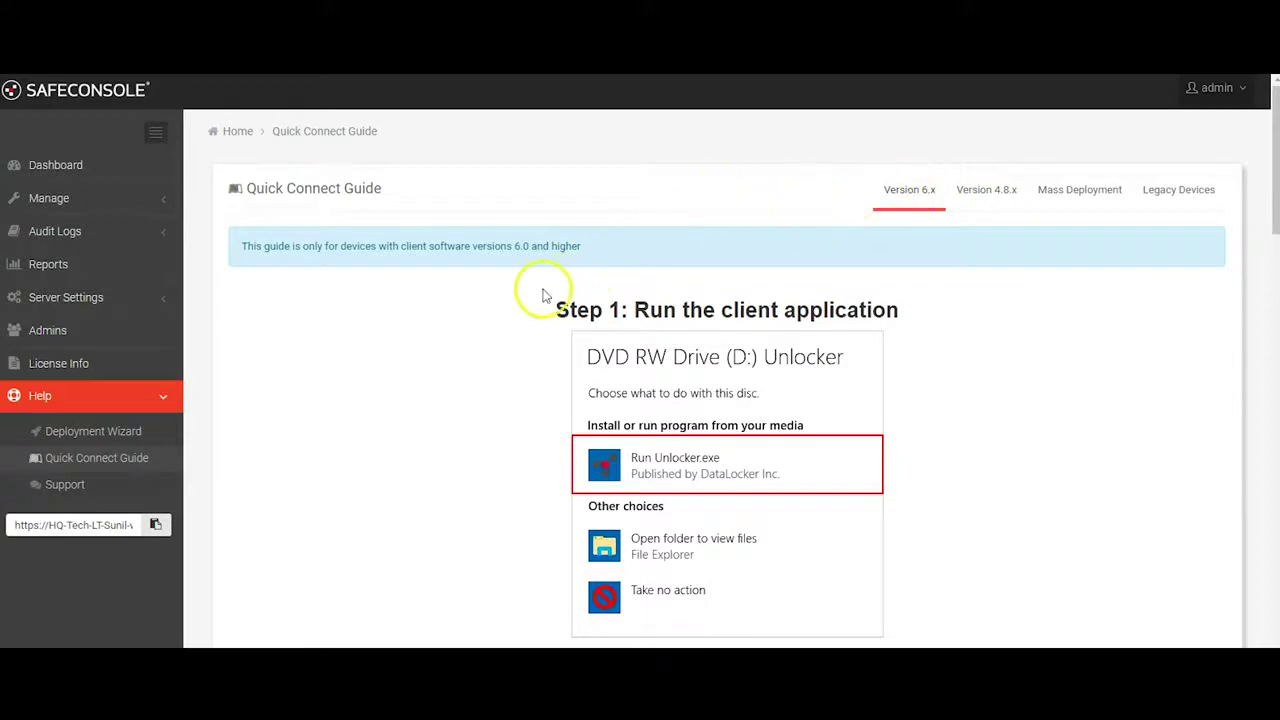
pyautogui.click(37, 489)
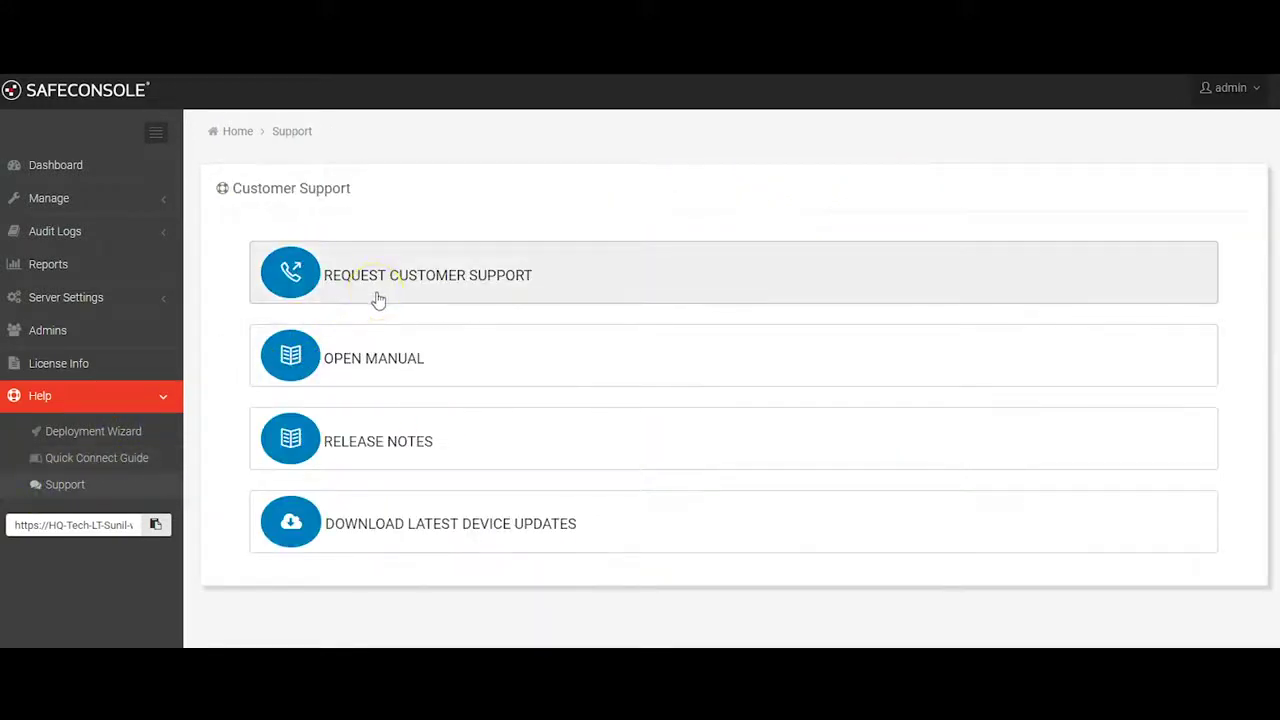
pyautogui.click(403, 358)
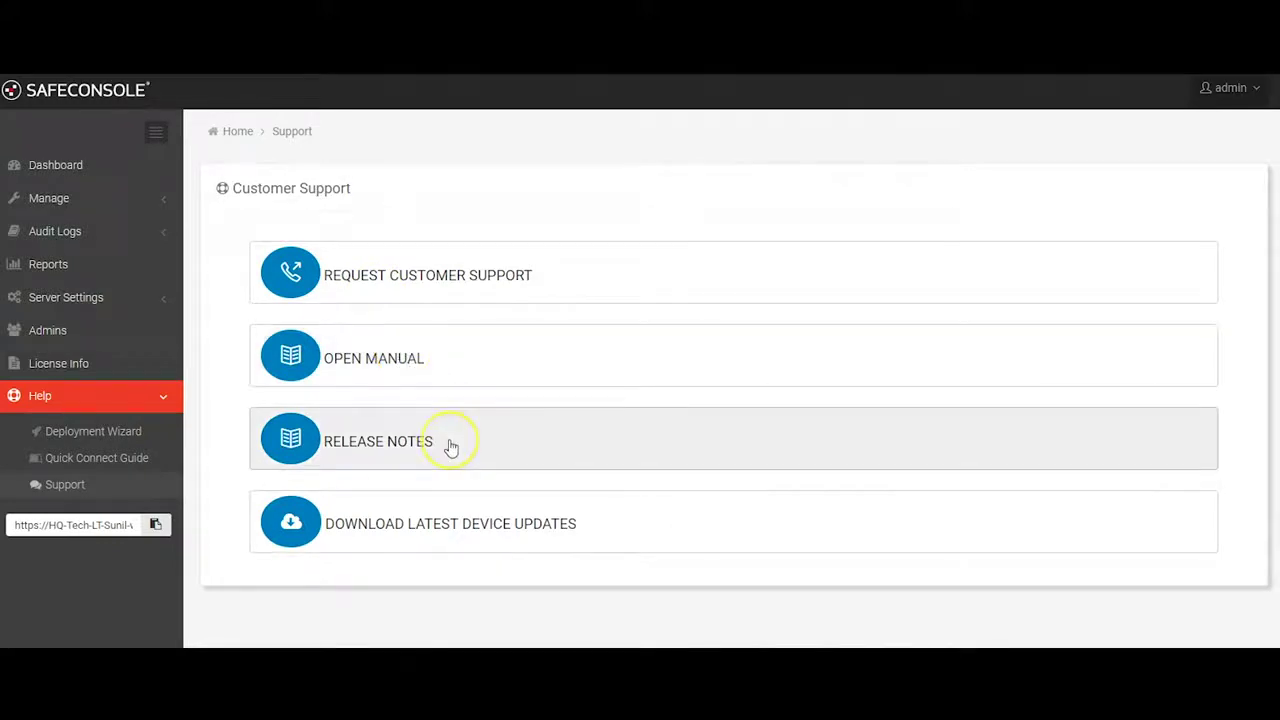